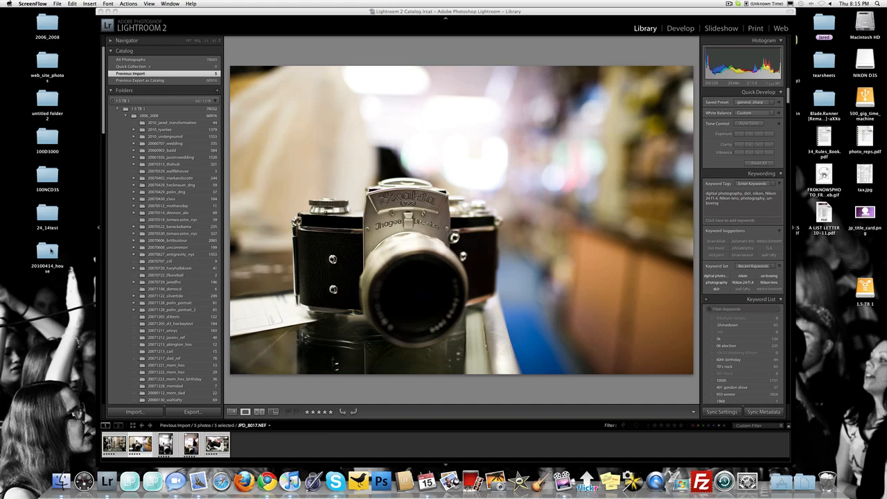
Import the 20100414_house folder from the desktop into the Lightroom catalog, adding the photos without moving them.
left_click(53, 253)
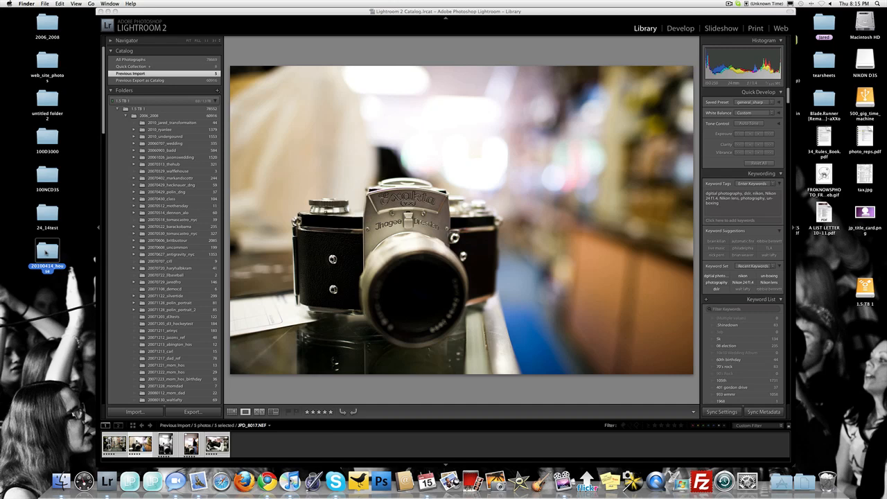
left_click_drag(46, 254, 108, 479)
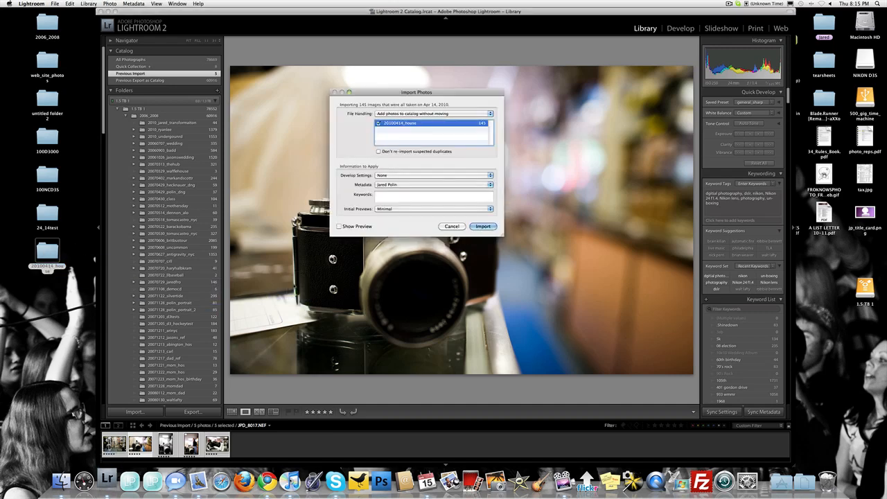
left_click(395, 199)
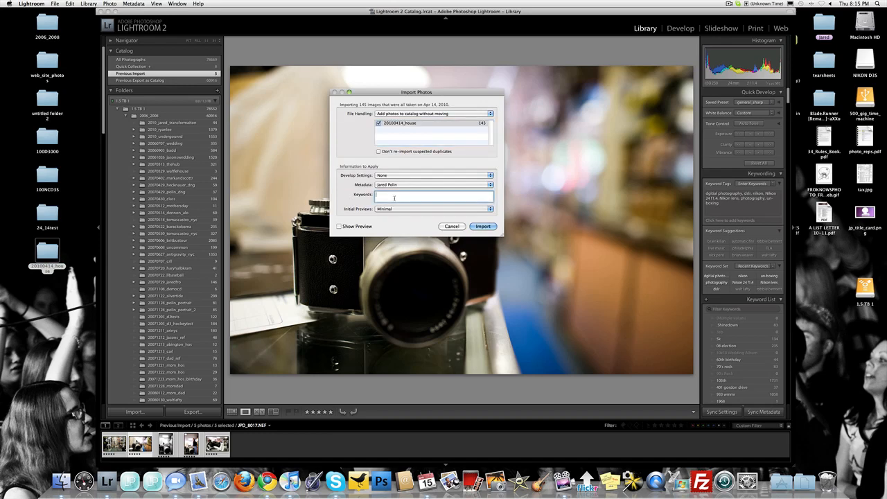
left_click(489, 227)
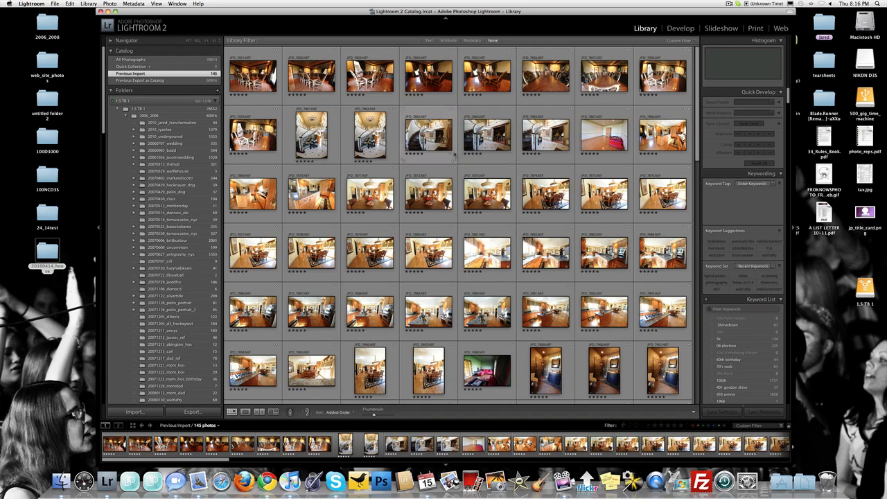
Clear the star rating from all of the newly imported photos.
key("super+a")
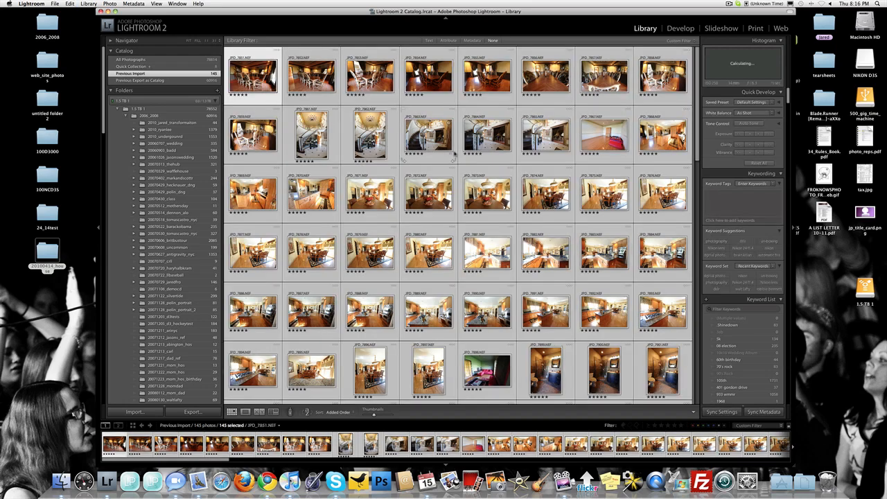
key("0")
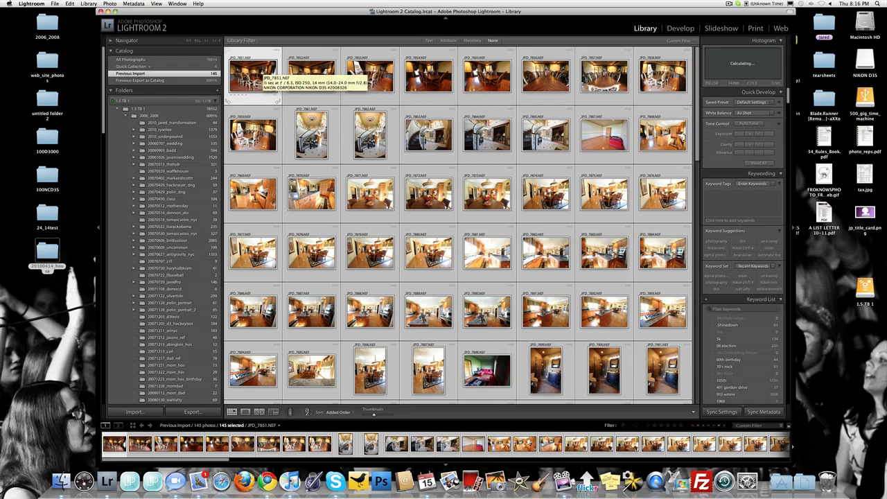
Start a batch rename of all selected photos with a custom filename template of 20101404_house_ followed by the existing Sequence # (001) token.
key("F2")
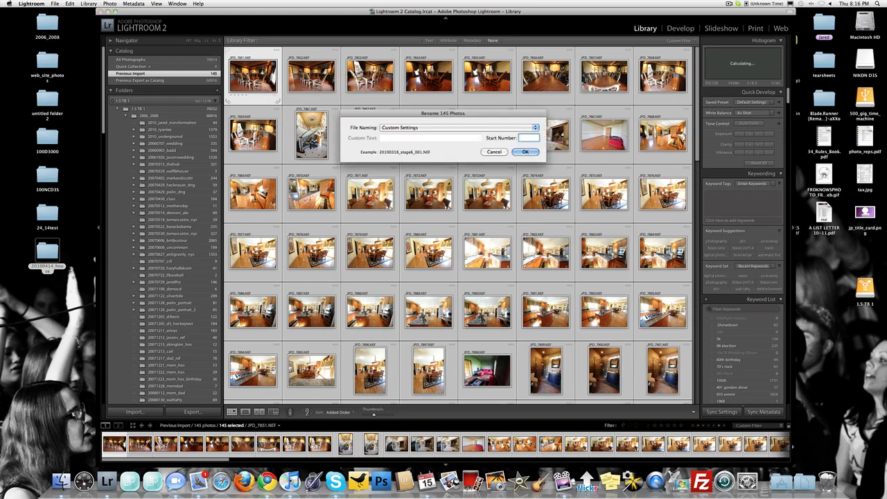
left_click(410, 130)
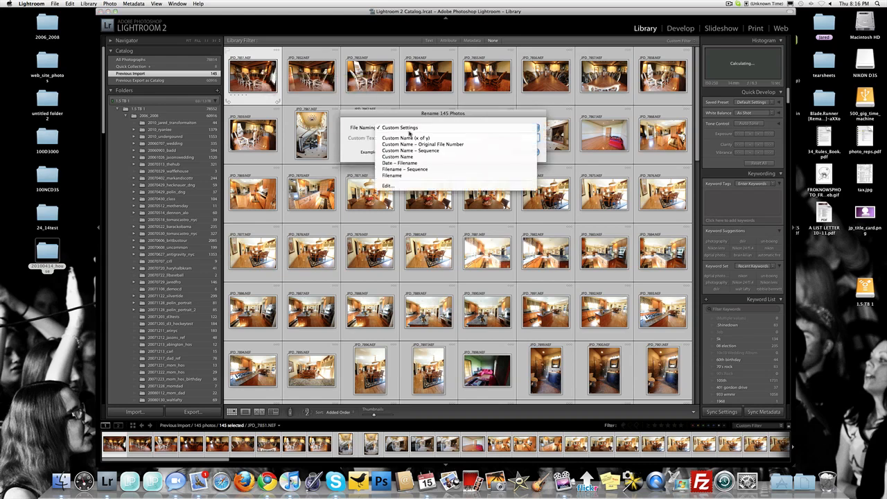
left_click(399, 187)
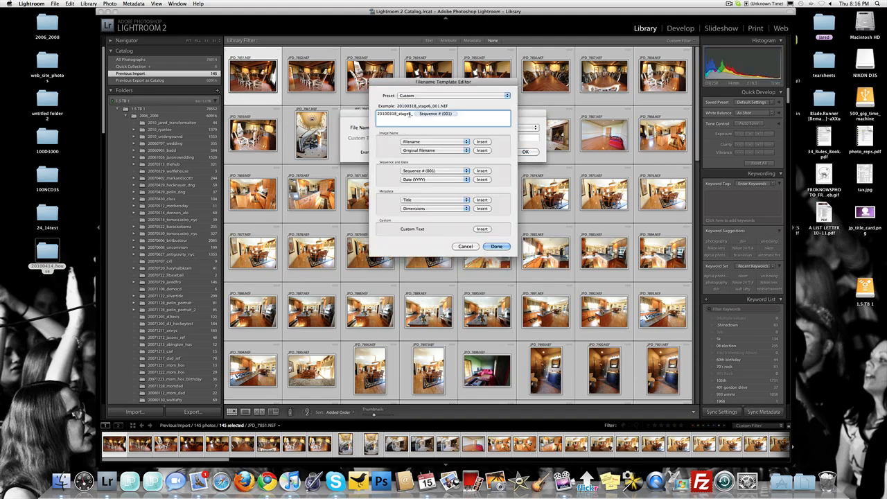
left_click_drag(411, 115, 375, 118)
key("BackSpace")
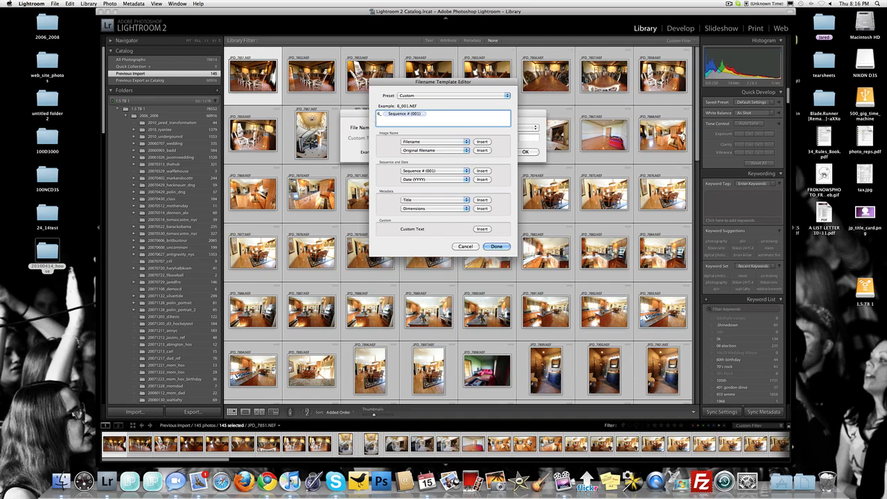
key("Delete")
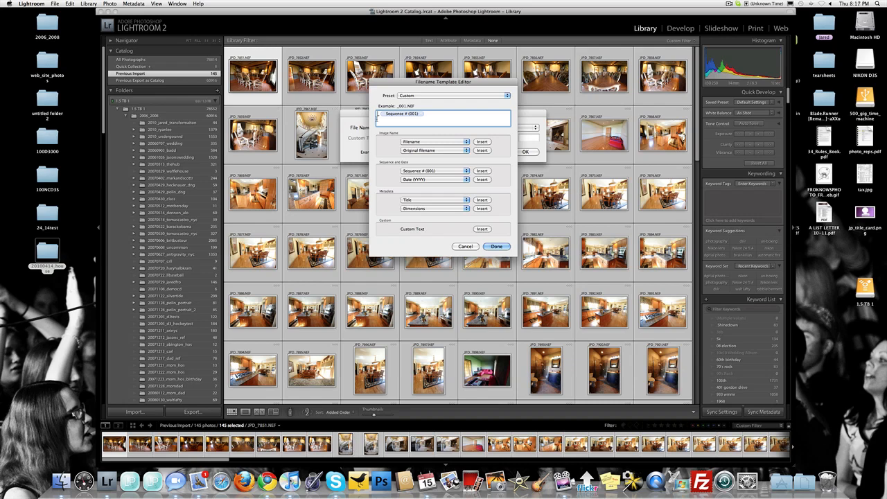
type("201004")
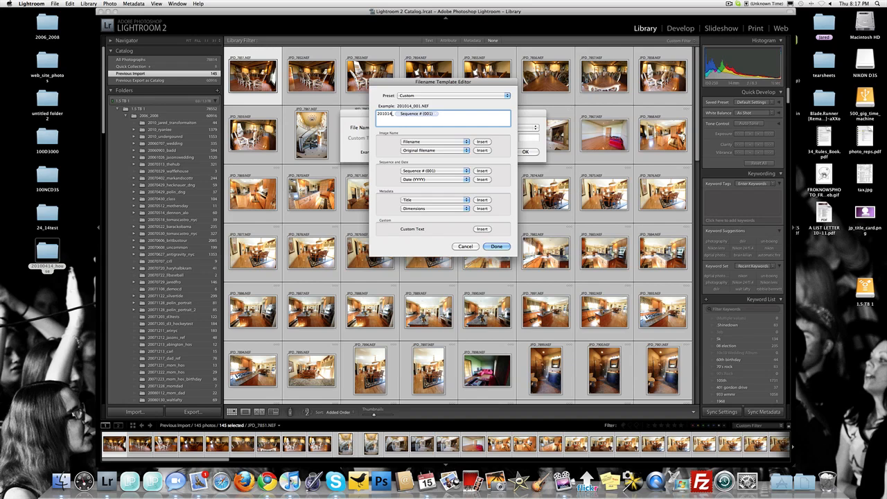
type("04")
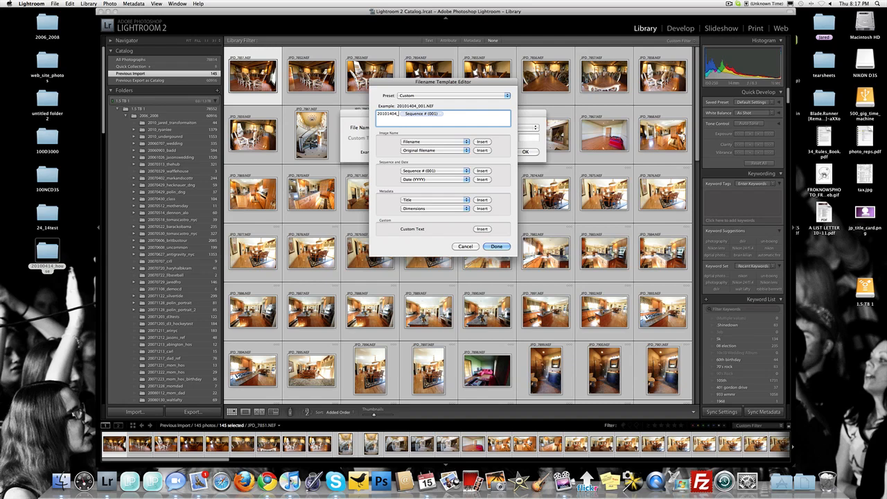
type("house_")
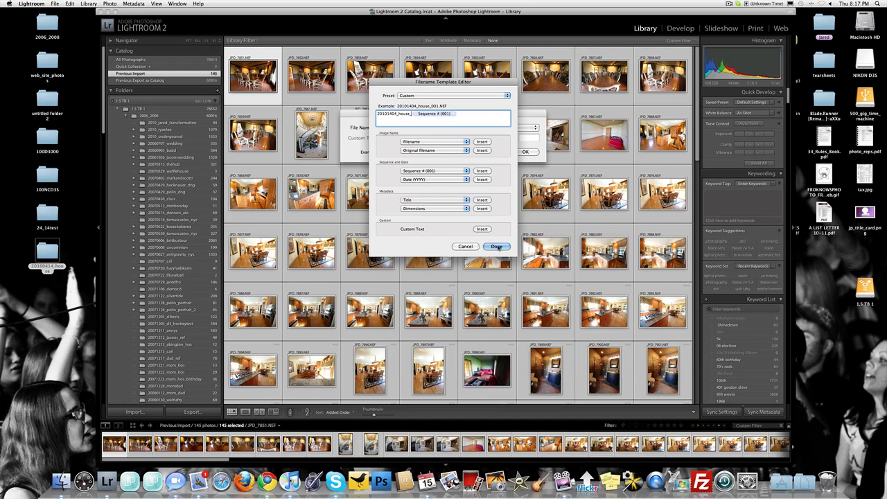
left_click(496, 246)
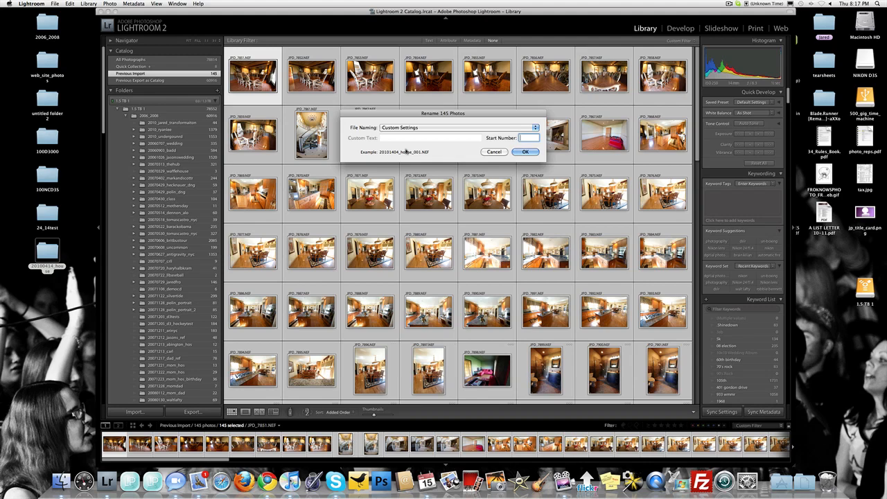
Correct the date in the filename template to 20100414 and rename all selected photos with it.
left_click(489, 129)
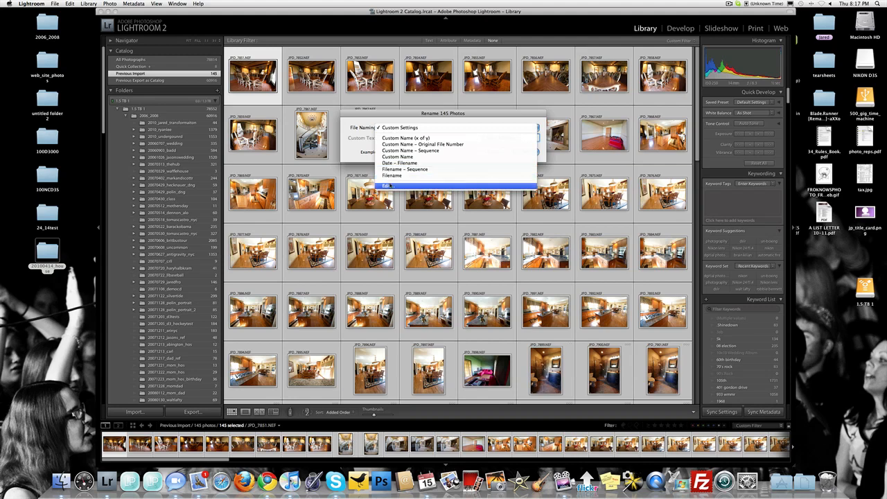
left_click(387, 186)
left_click_drag(397, 116, 387, 115)
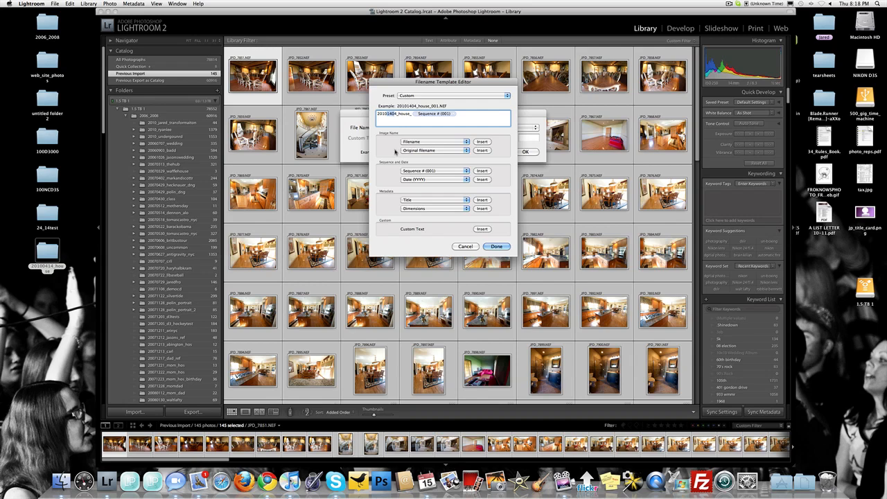
key("BackSpace")
key("Delete")
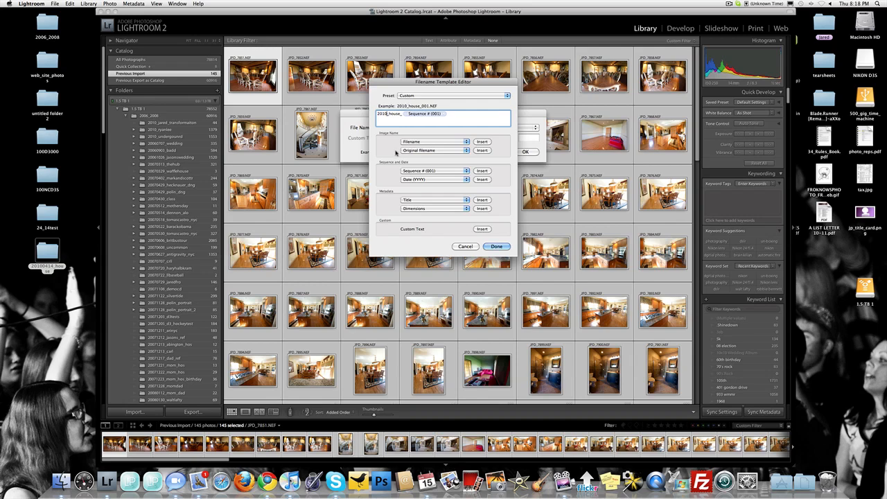
type("0414")
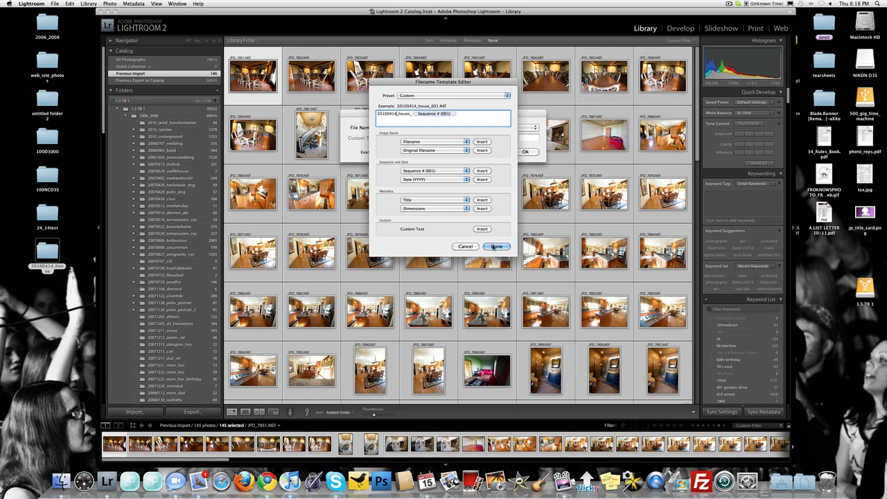
left_click(496, 247)
left_click(525, 151)
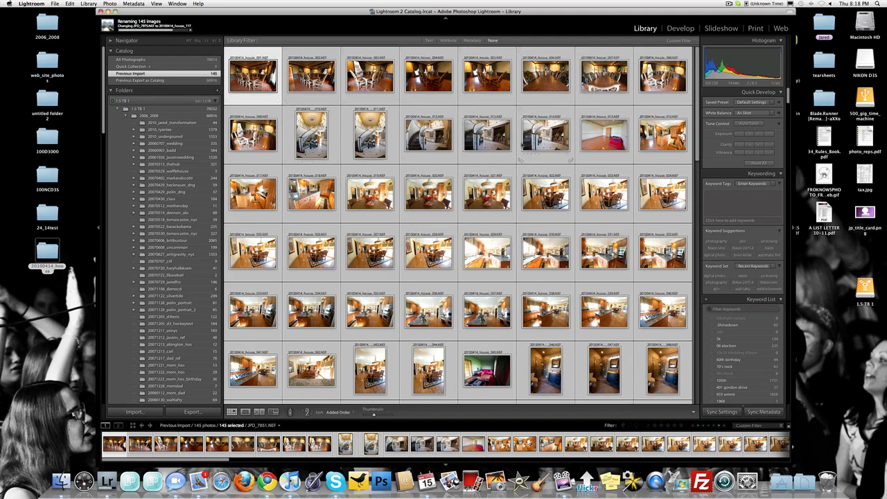
Open the first renamed photo at full view and examine the mirror reflection up close in it and in the second photo.
scroll(436, 253, "down", 5)
scroll(436, 252, "down", 10)
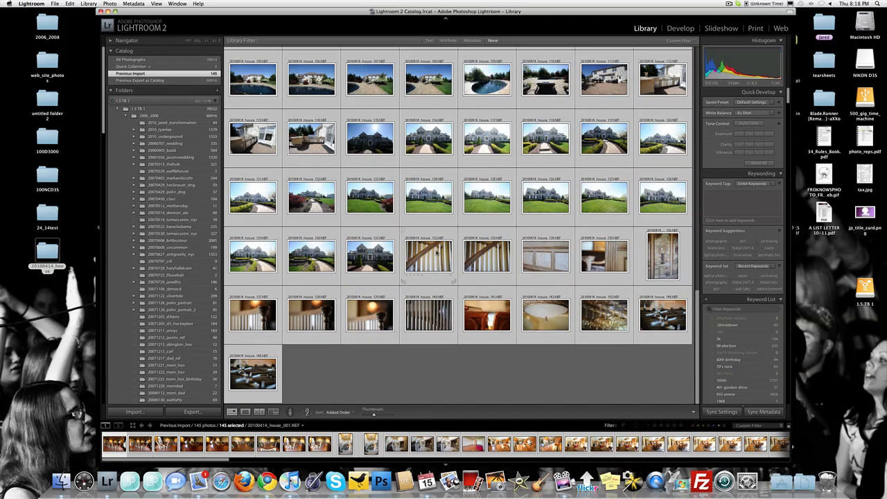
scroll(436, 252, "up", 15)
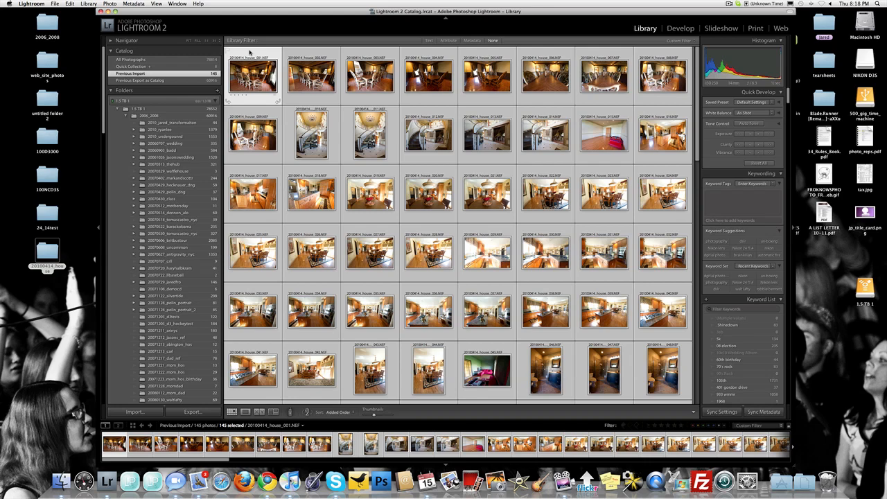
left_click(250, 52)
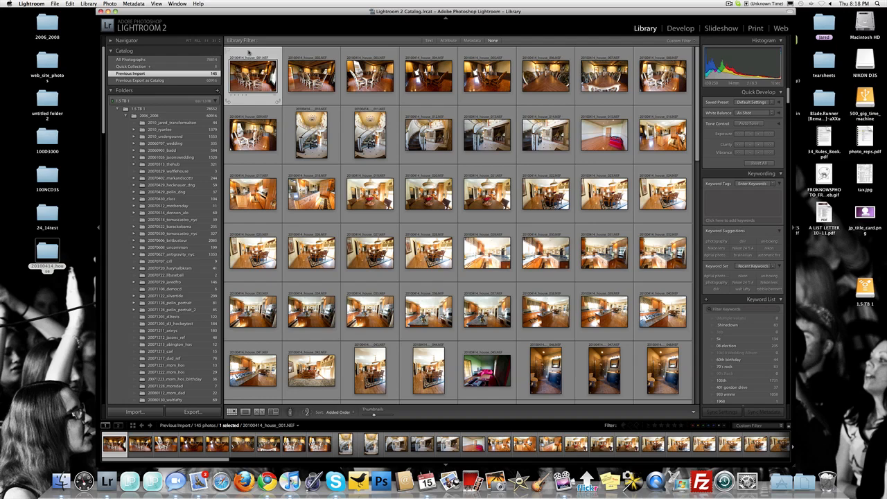
double_click(249, 51)
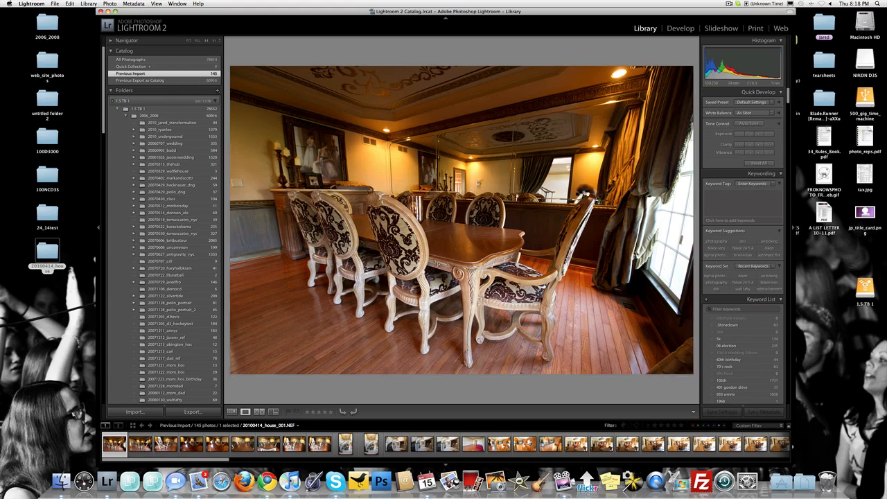
left_click(585, 191)
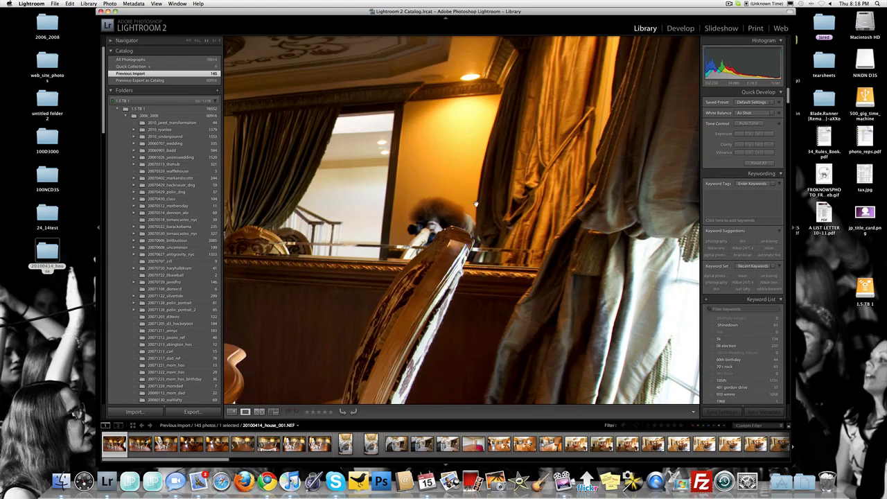
left_click(454, 204)
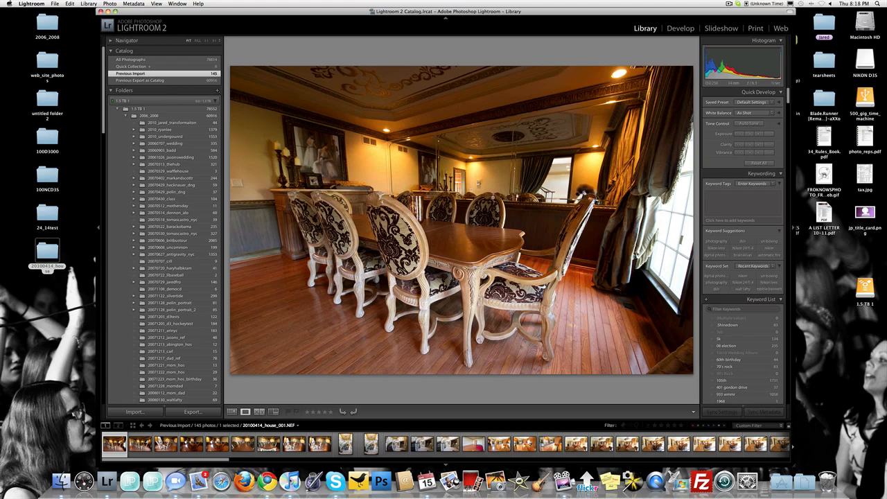
key("Right")
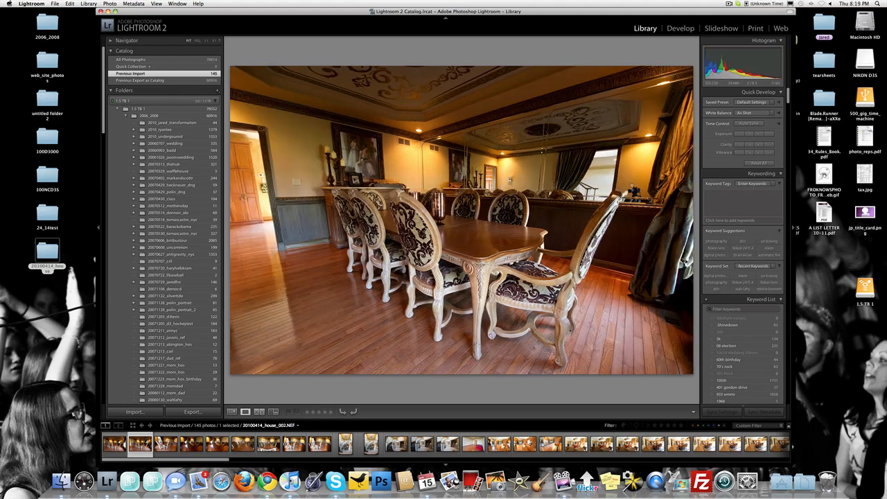
left_click(625, 189)
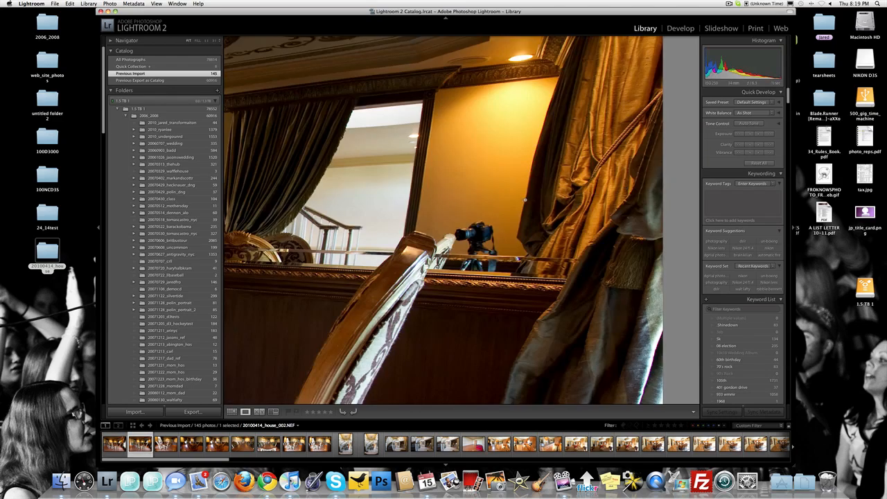
left_click(525, 200)
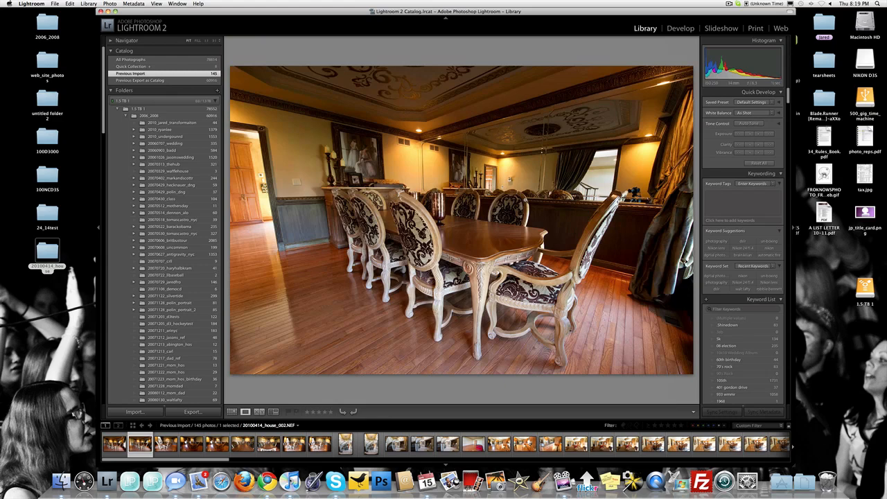
Rate the third dining room photo, 20100414_house_003.NEF, five stars.
key("Right")
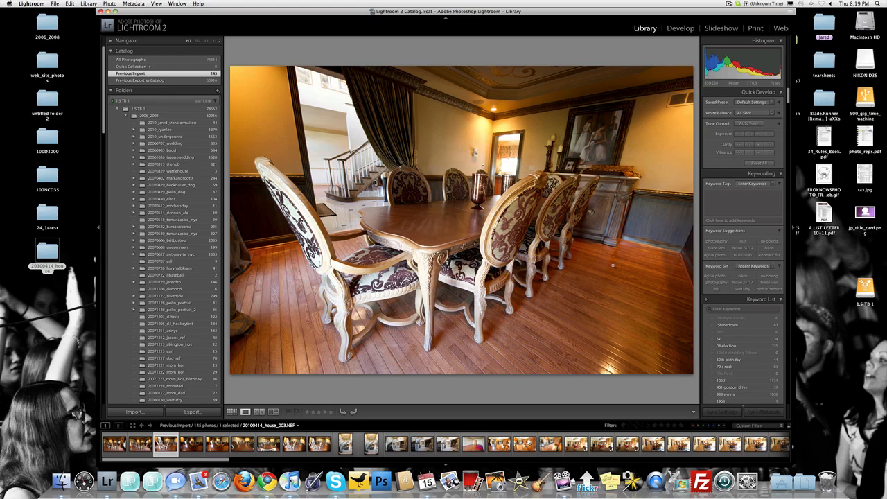
key("5")
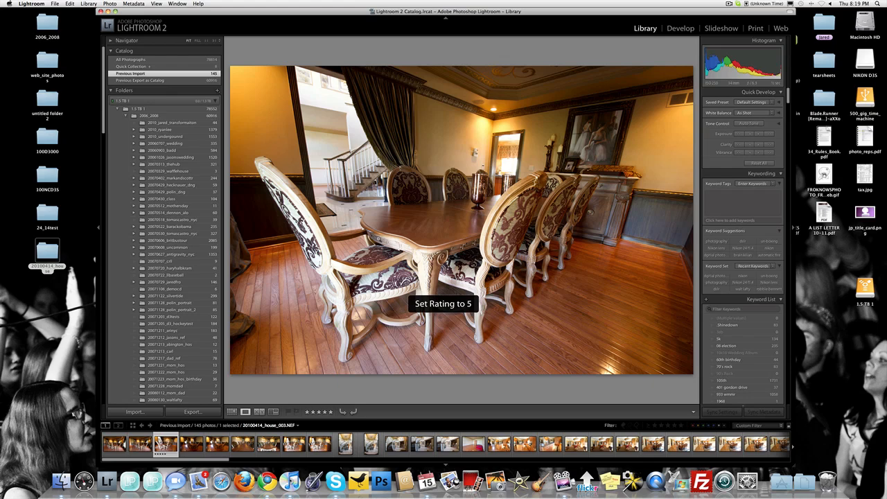
Compare the fourth dining room photo with the third, and continue reviewing up to 20100414_house_006.NEF.
key("Right")
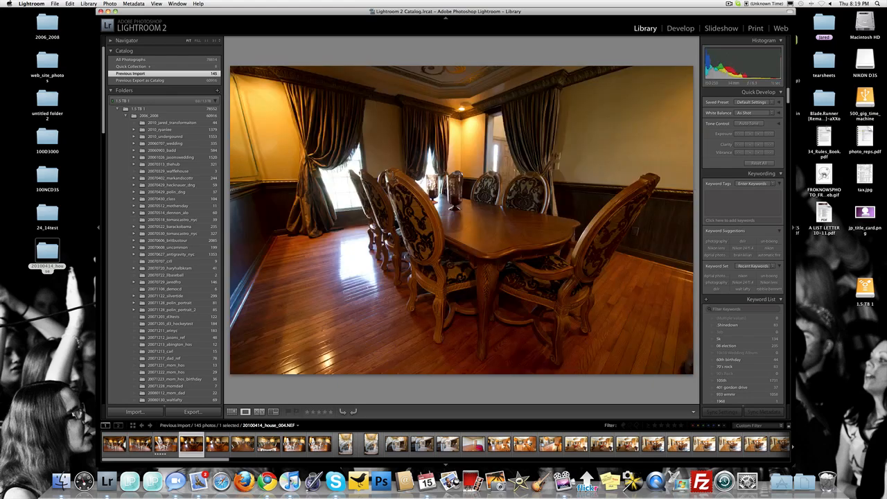
key("Left")
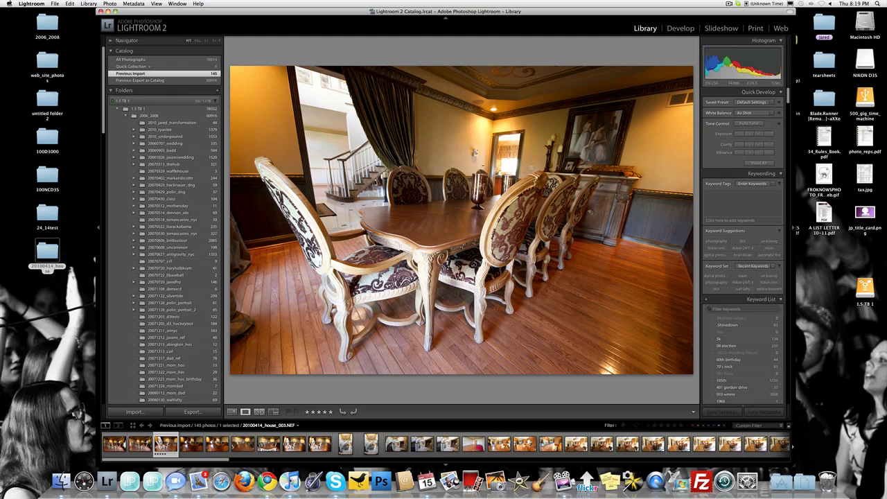
key("Right")
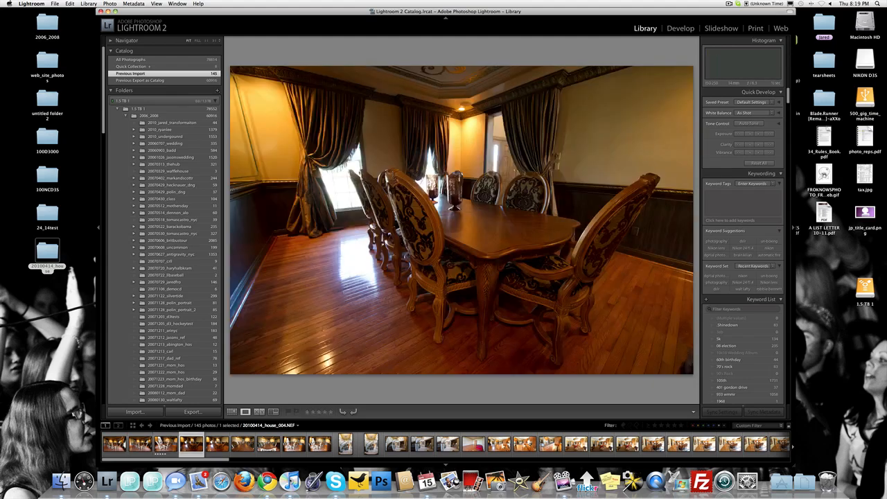
key("Right")
key("Right")
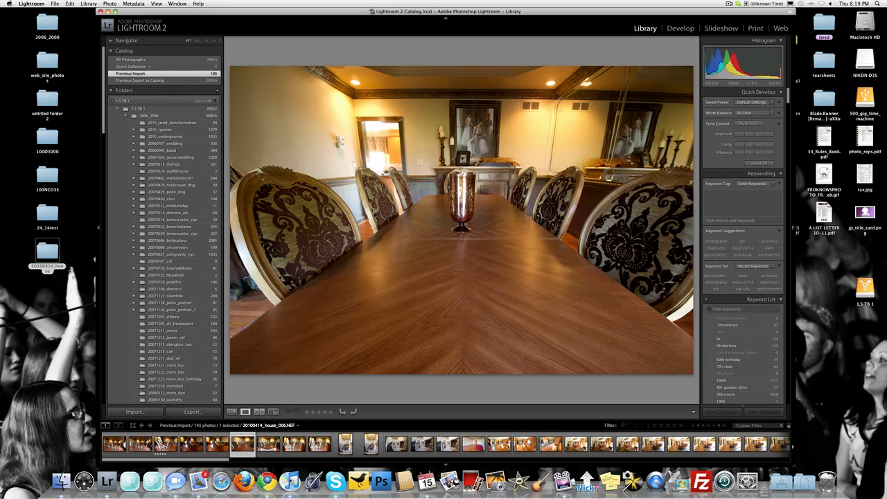
Rate dining room photos 20100414_house_006.NEF and 20100414_house_007.NEF five stars, checking the latter against the following shot.
key("5")
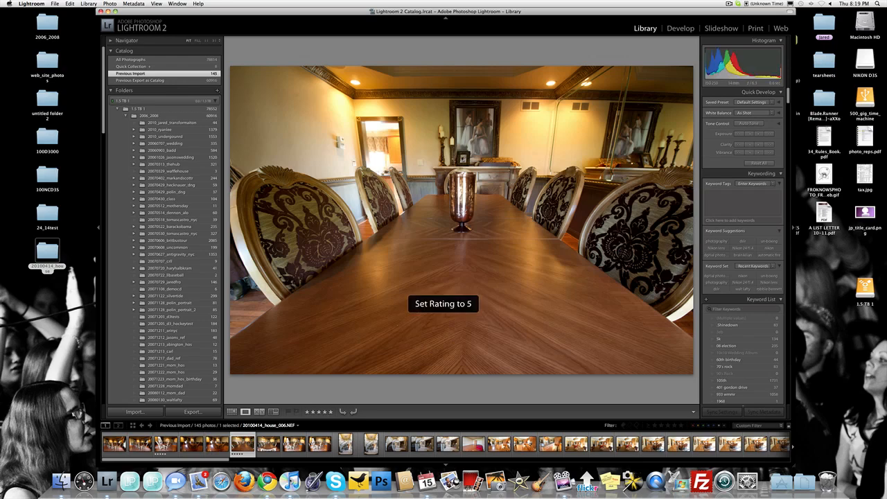
key("Right")
key("Right")
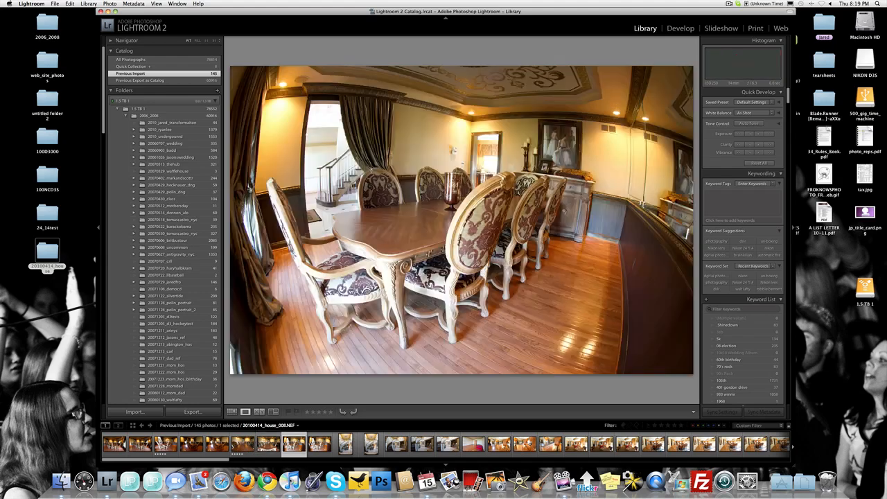
key("Left")
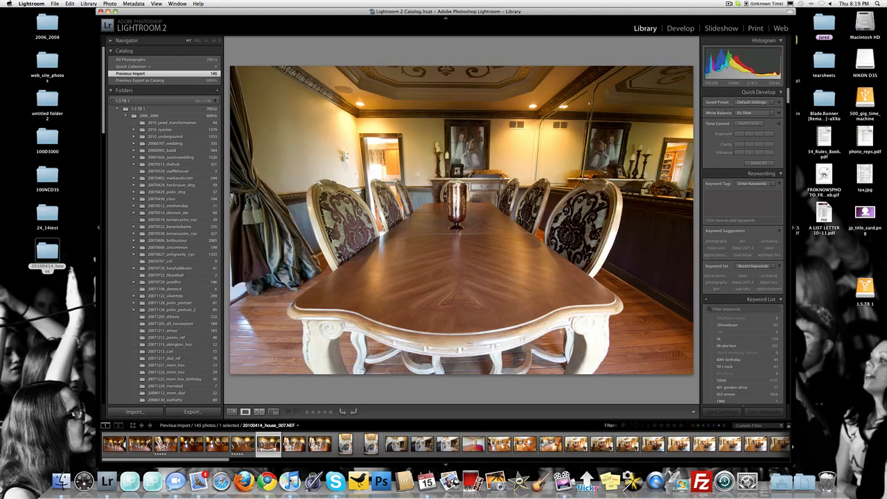
key("5")
Compare the angled dining room shots 008 and 009 and rate 20100414_house_008.NEF five stars.
key("Right")
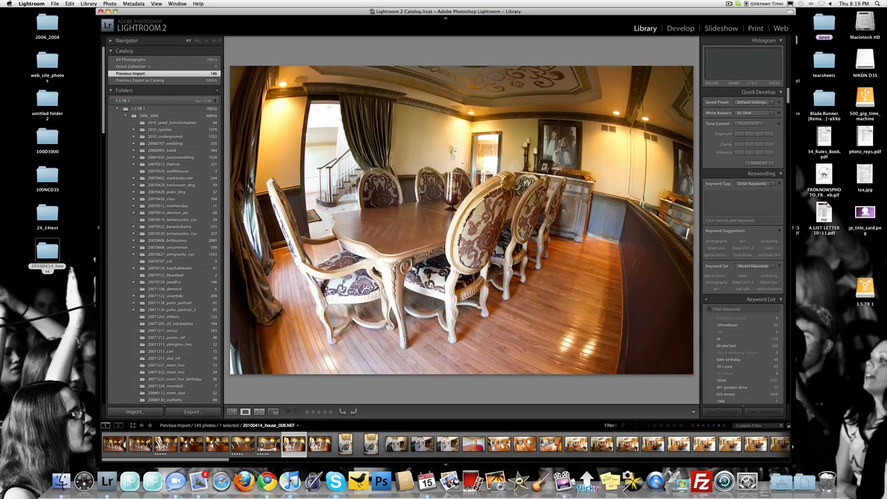
key("Right")
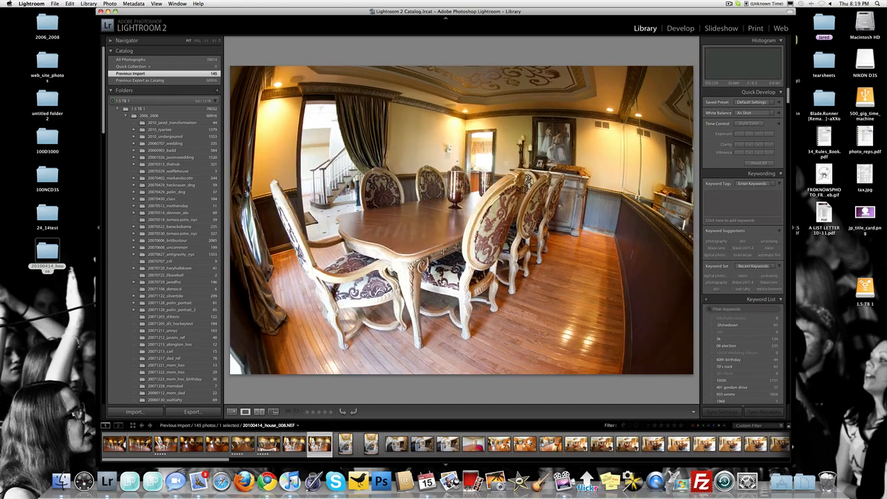
key("Right")
key("Left")
key("Left")
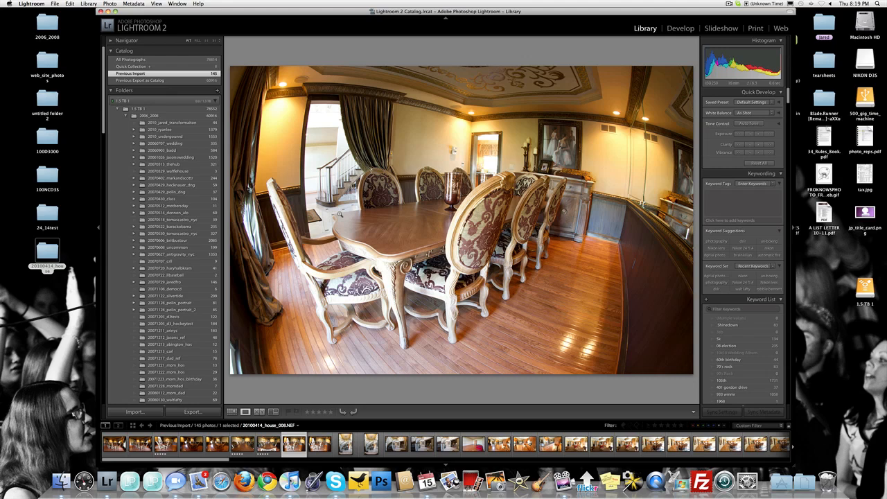
key("Left")
key("Right")
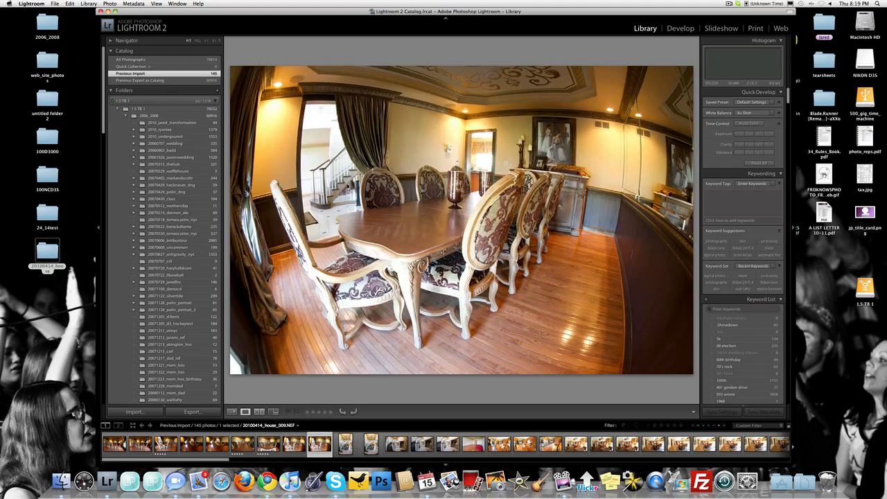
key("Right")
key("5")
key("Left")
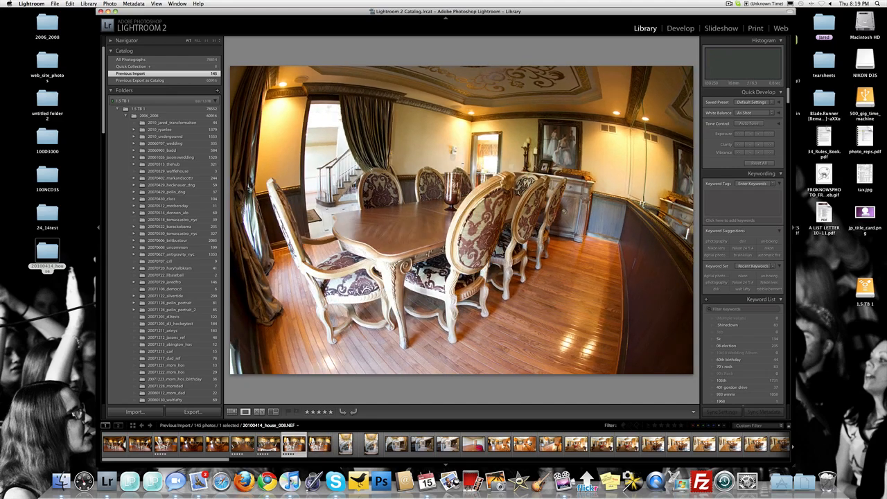
Compare the two vertical staircase photos, 010 and 011, and rate 20100414_house_011.NEF five stars.
key("Right")
key("Right")
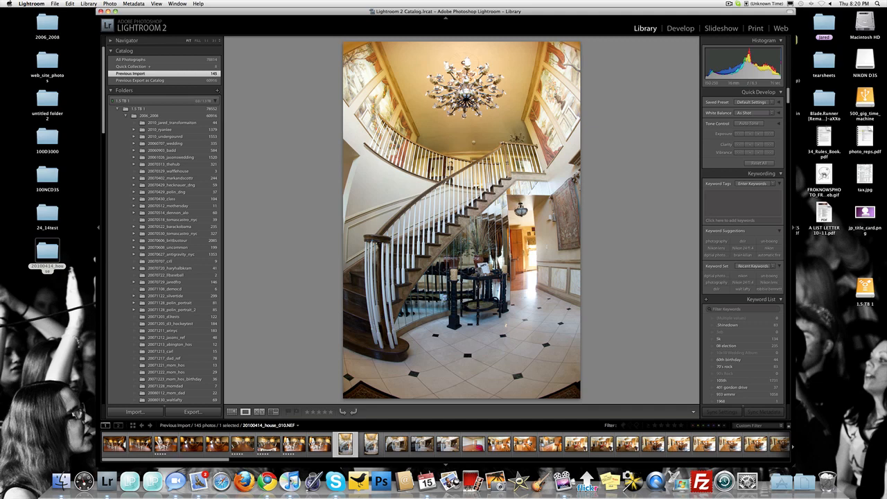
key("Right")
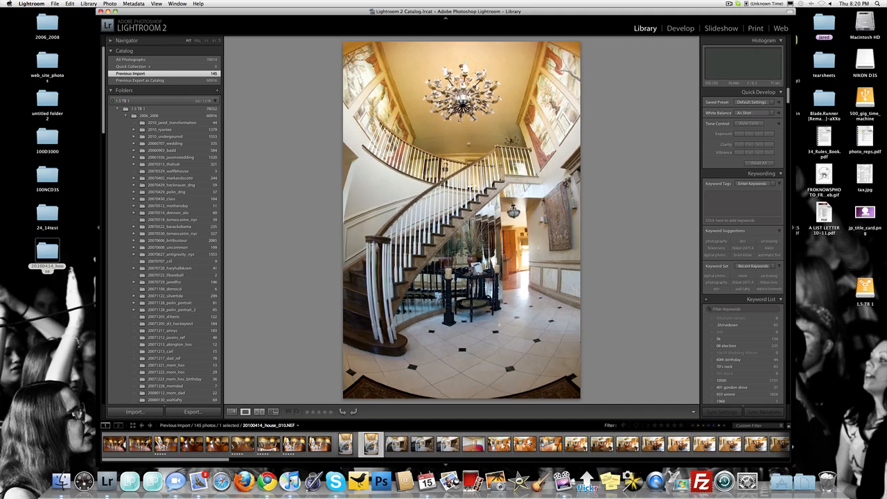
key("Left")
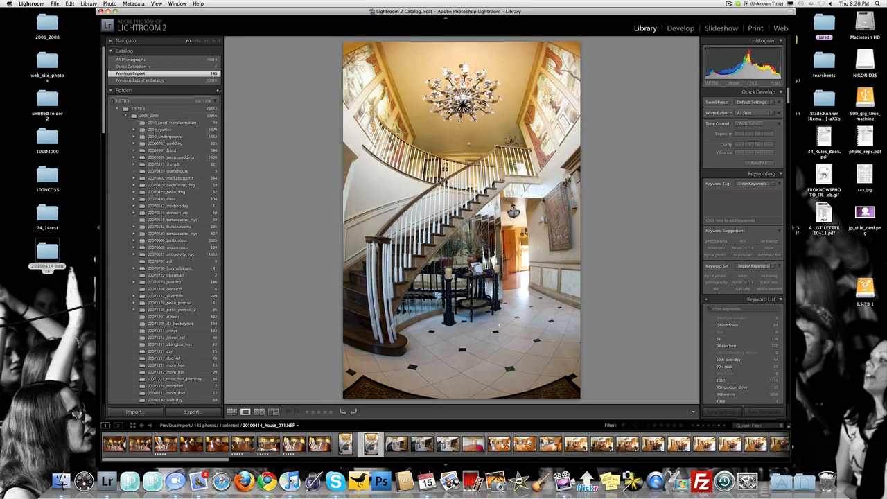
key("5")
Rate staircase photo 20100414_house_013.NEF five stars, compare it with the following shot, and clear its rating.
key("Right")
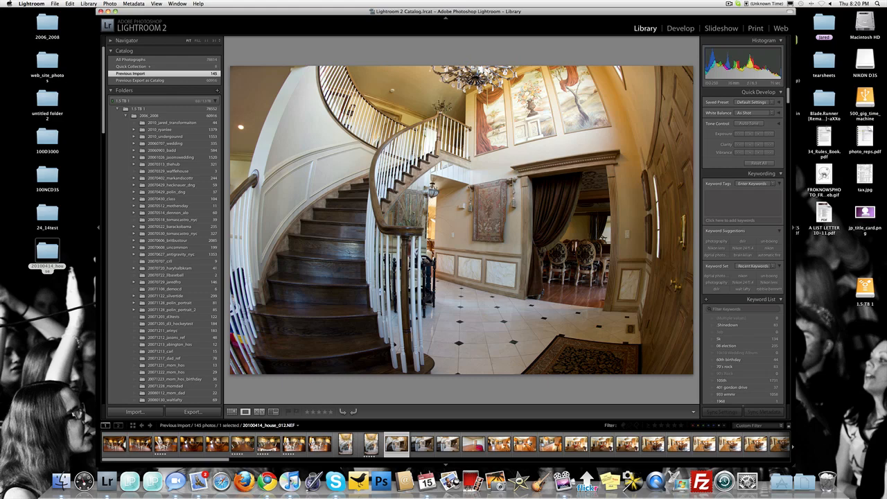
key("Right")
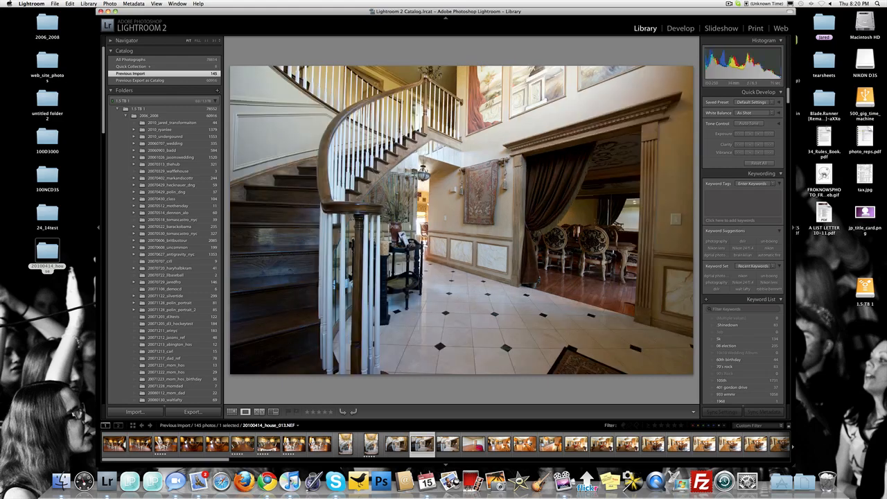
key("5")
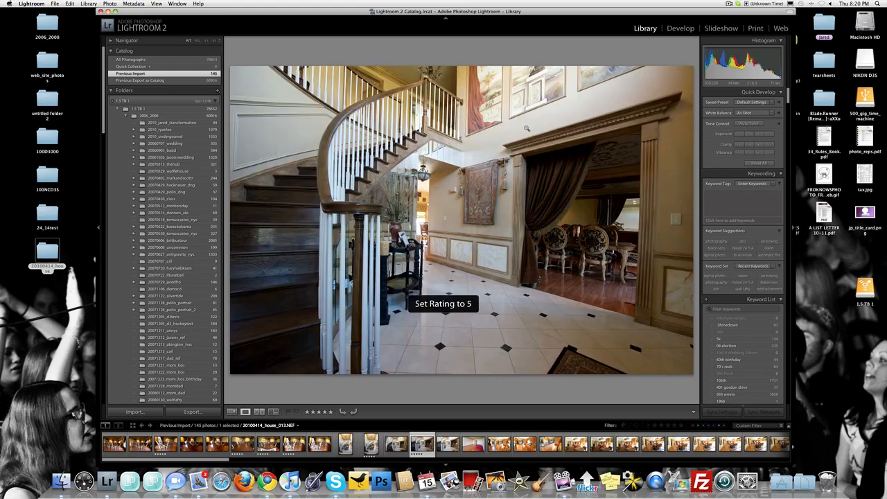
key("Right")
key("Left")
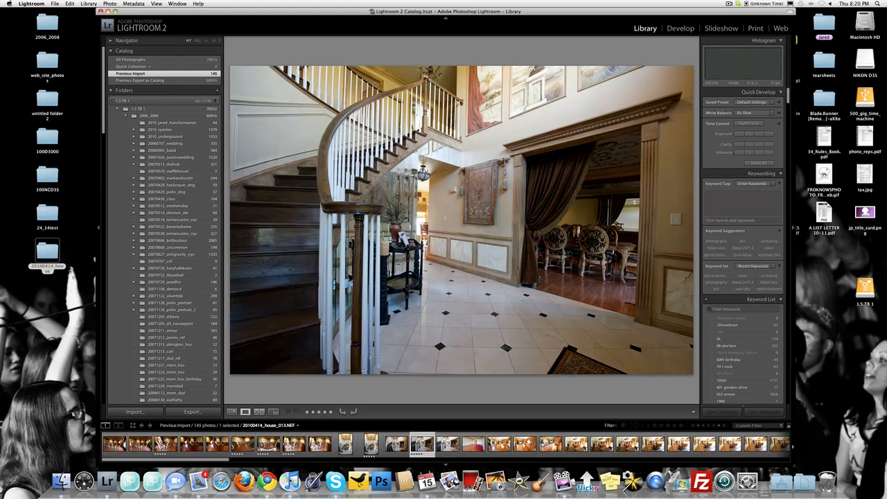
key("0")
Rate the brighter staircase photo 20100414_house_014.NEF and the empty room photo 20100414_house_015.NEF five stars.
key("Right")
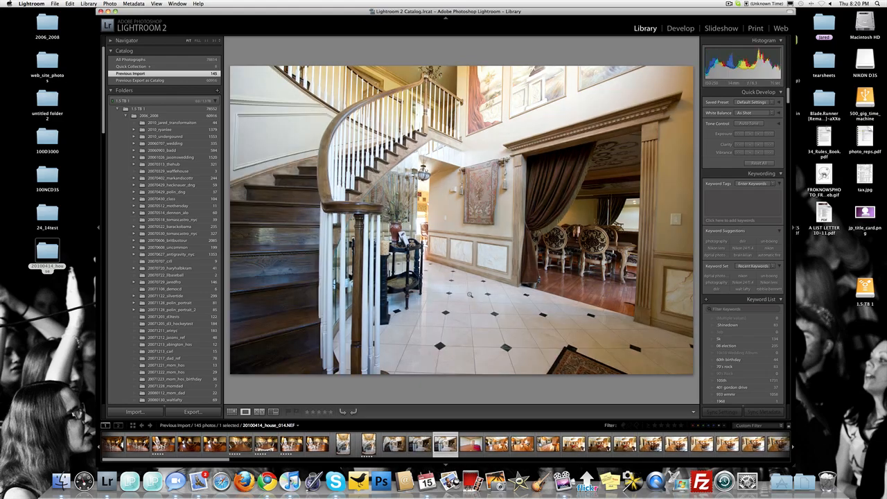
key("5")
key("Right")
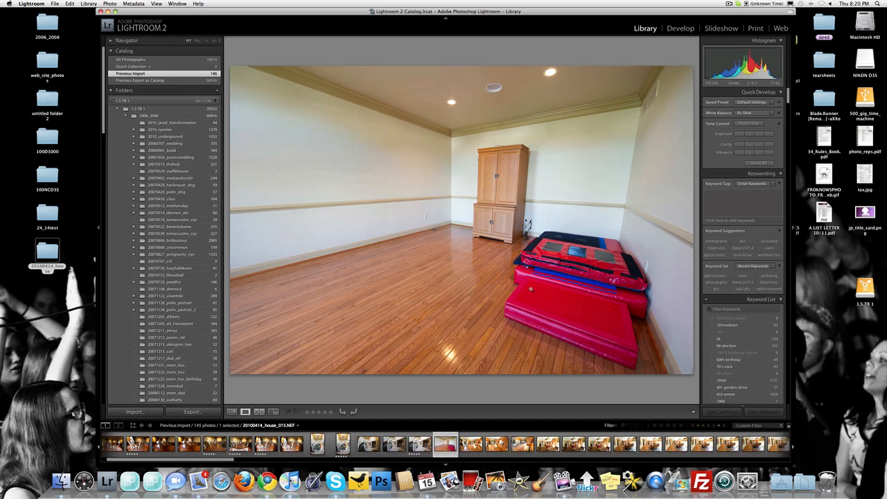
key("5")
Inspect the doorway area of kitchen photo 20100414_house_016.NEF up close, compare it with the following shot, and rate it five stars.
key("Right")
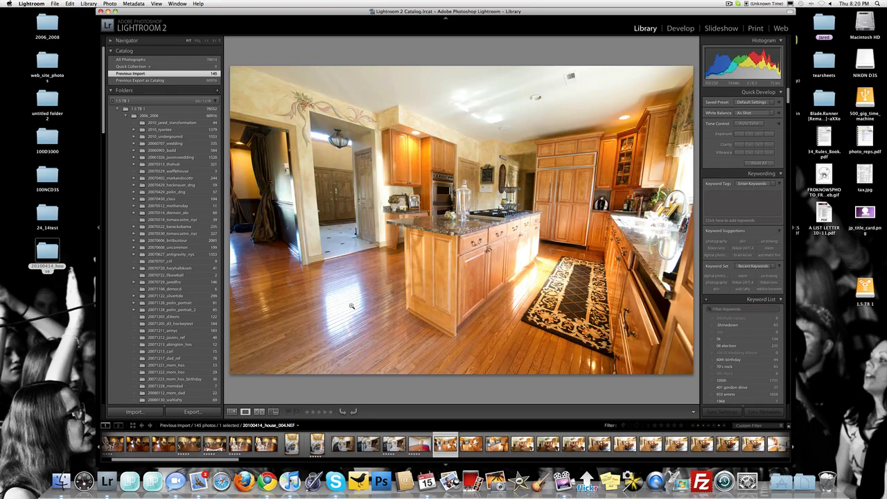
left_click(241, 231)
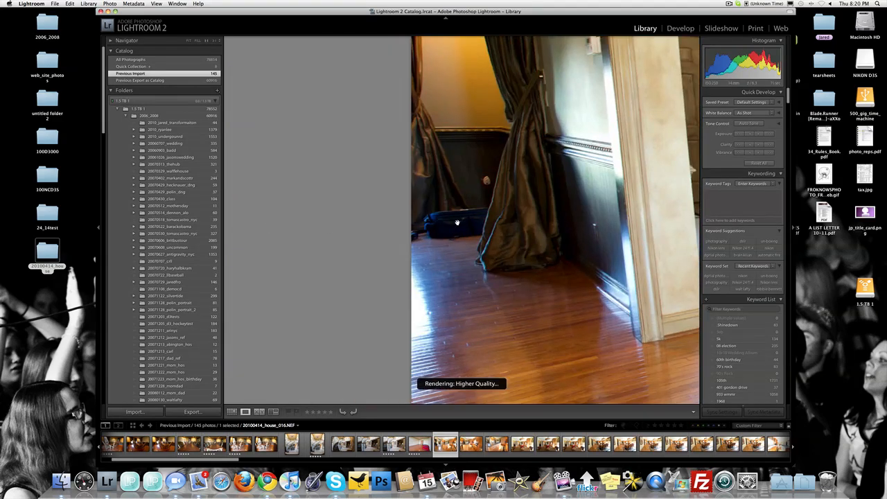
key("Right")
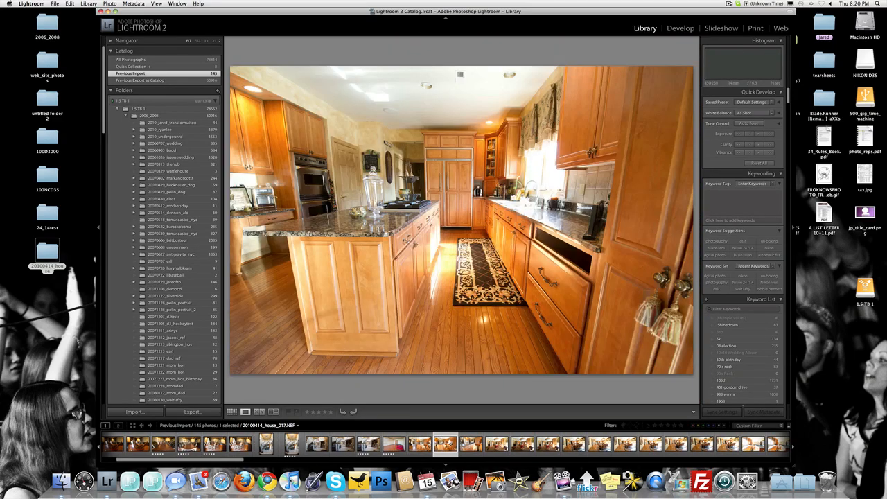
key("Left")
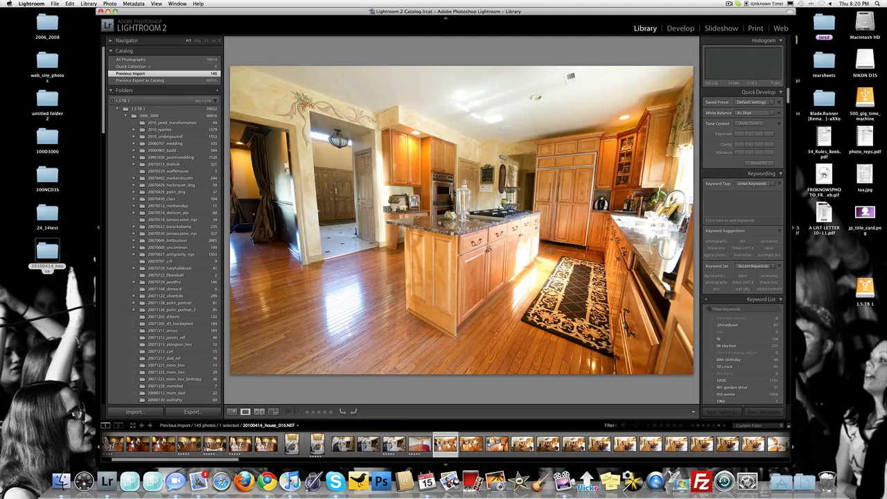
key("5")
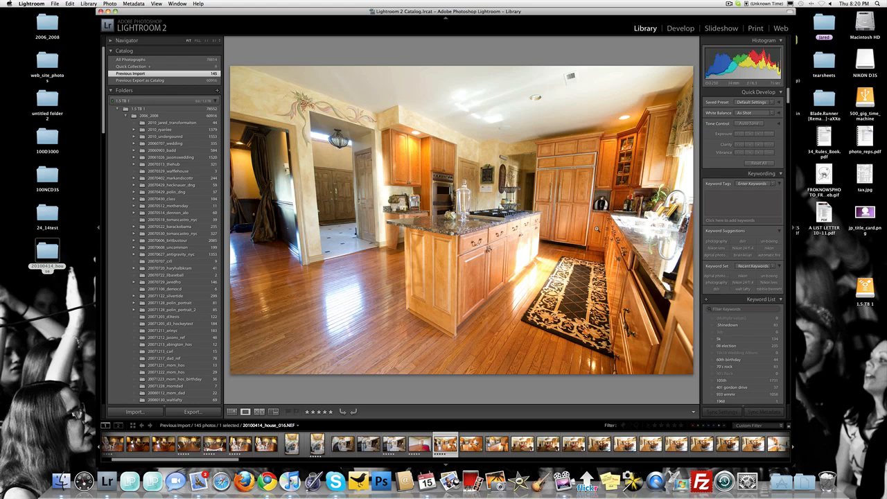
key("0")
key("5")
Rate kitchen photos 20100414_house_017.NEF and 20100414_house_018.NEF five stars.
key("Right")
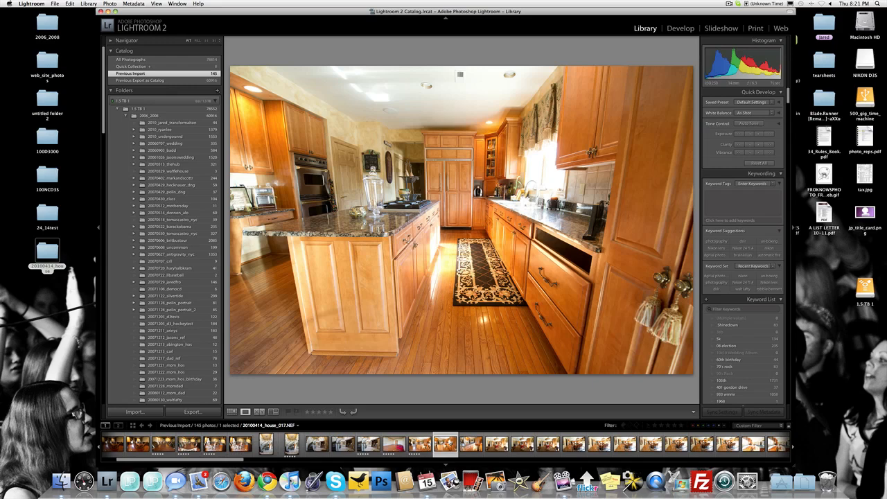
key("5")
key("Right")
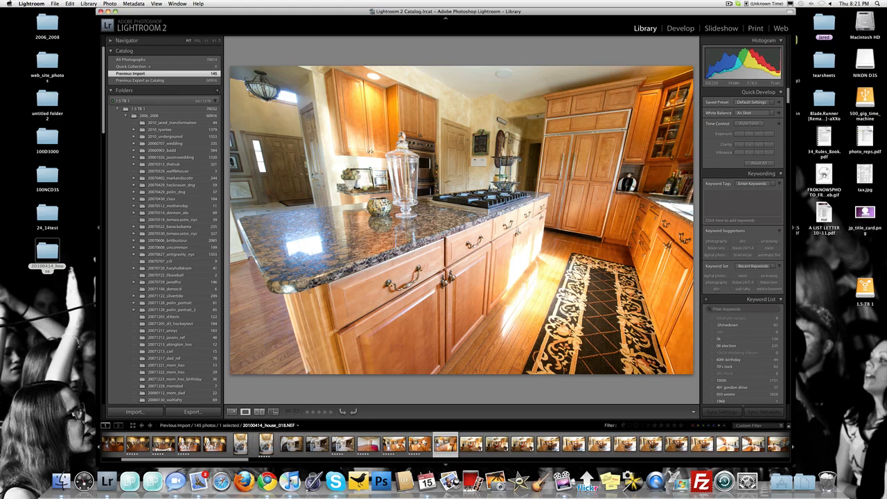
key("5")
Compare the round table photo 20100414_house_019.NEF with the preceding kitchen shot and rate it five stars.
key("Right")
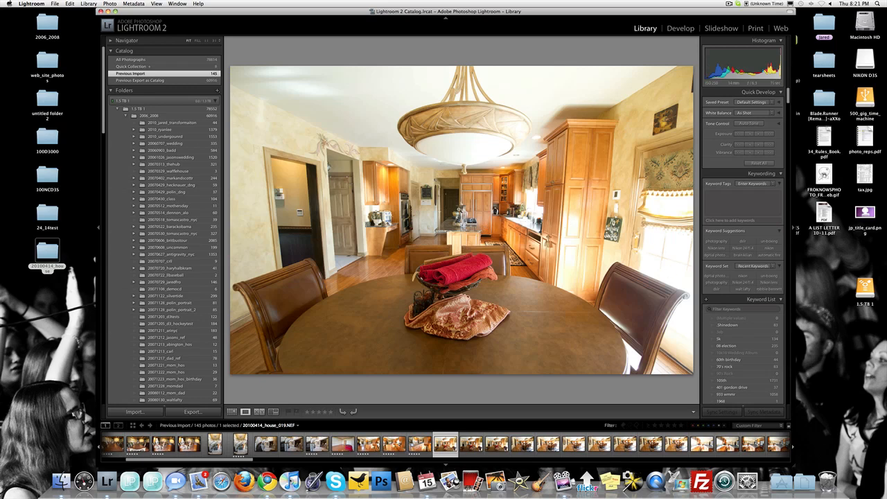
key("Left")
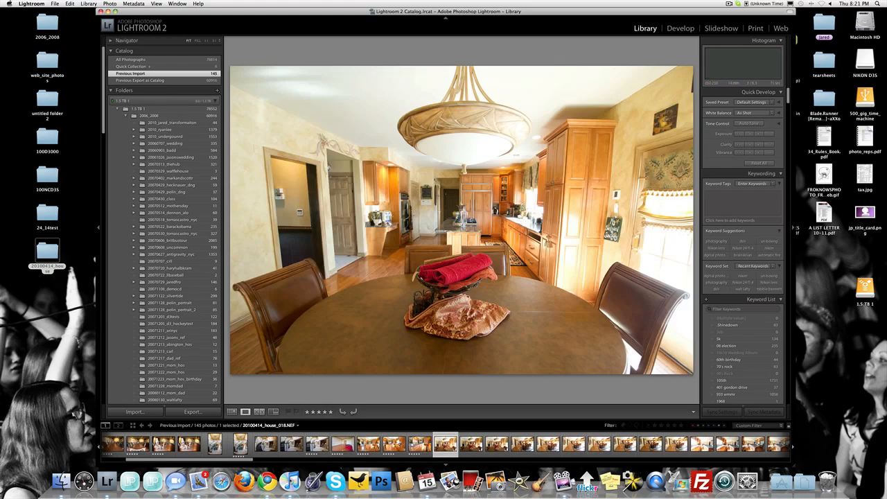
key("Right")
key("Left")
key("3")
Review the other round table shots, 020 and 021, and rate breakfast area photo 20100414_house_022.NEF five stars.
key("Right")
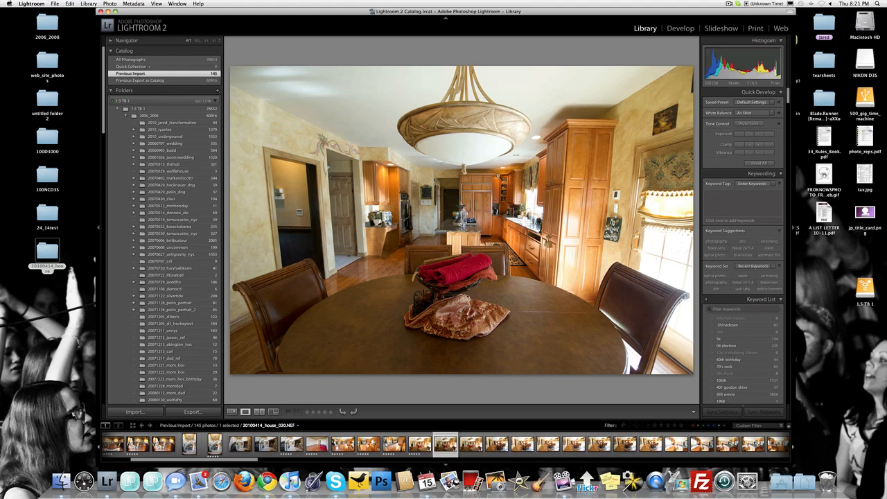
key("Right")
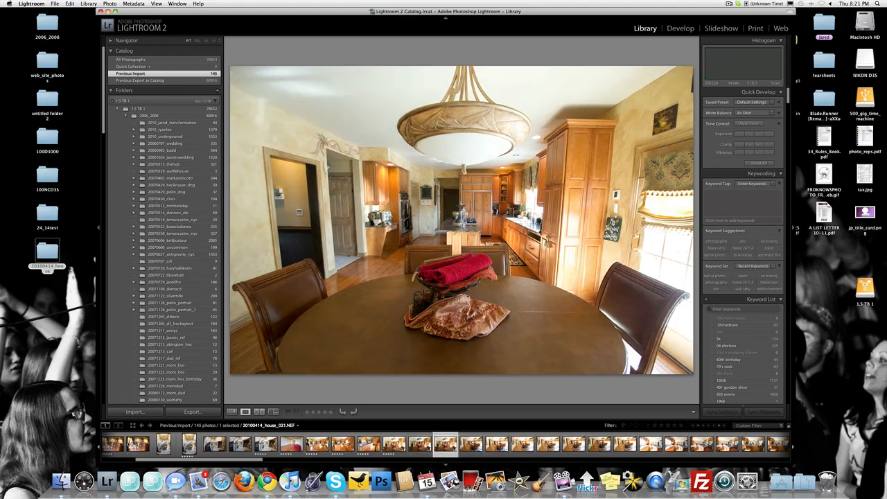
key("Right")
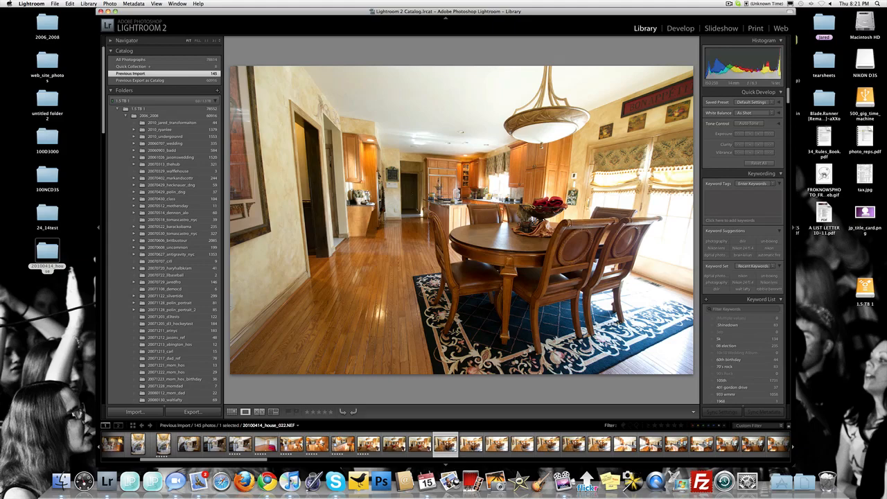
key("3")
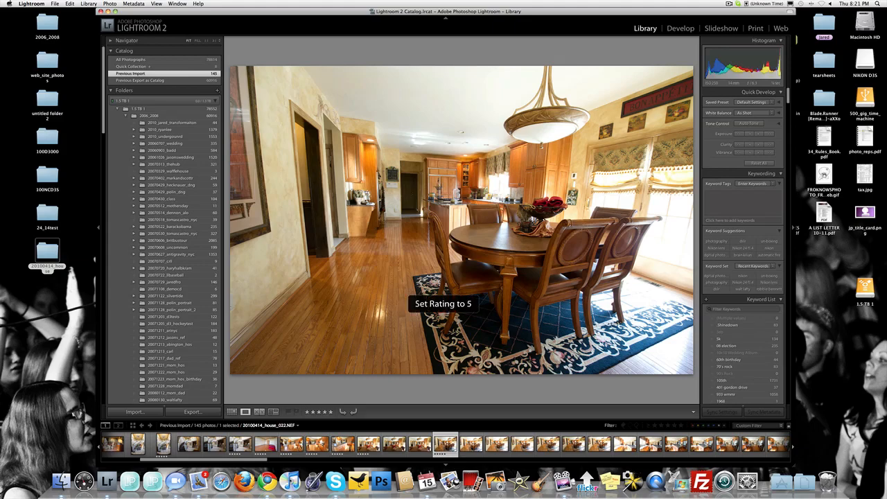
Review the remaining breakfast area shots from 023 onward, comparing 026 with 027, and continue to kitchen photo 20100414_house_029.NEF.
key("Right")
key("Right")
key("Right")
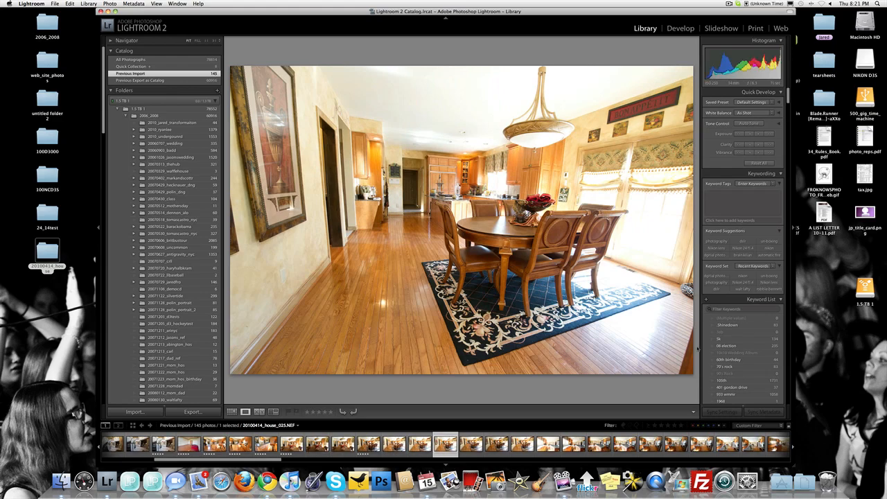
key("Right")
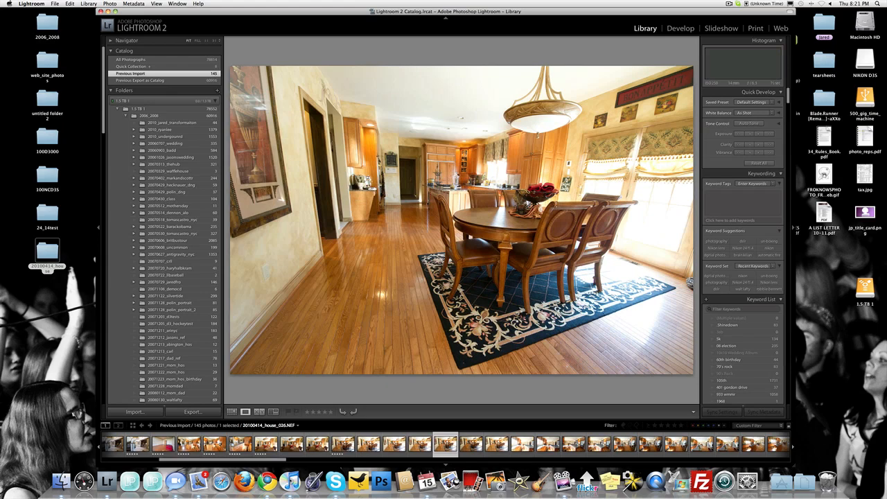
key("Right")
key("Left")
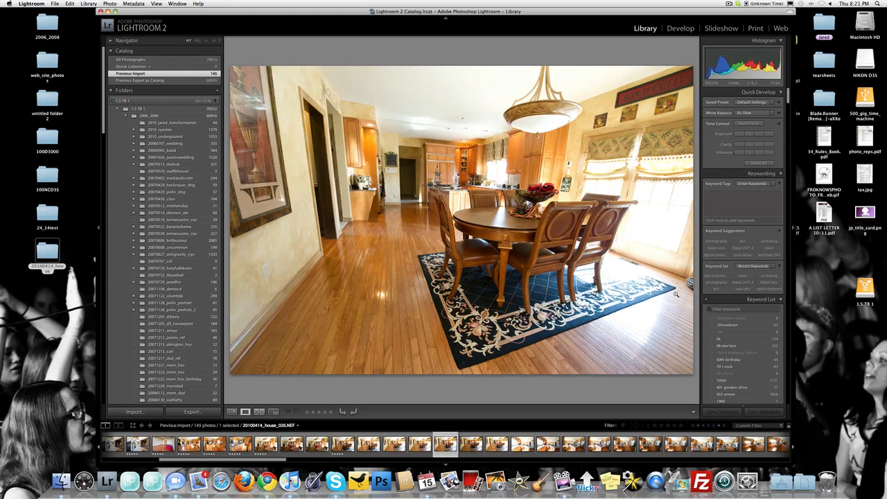
key("Right")
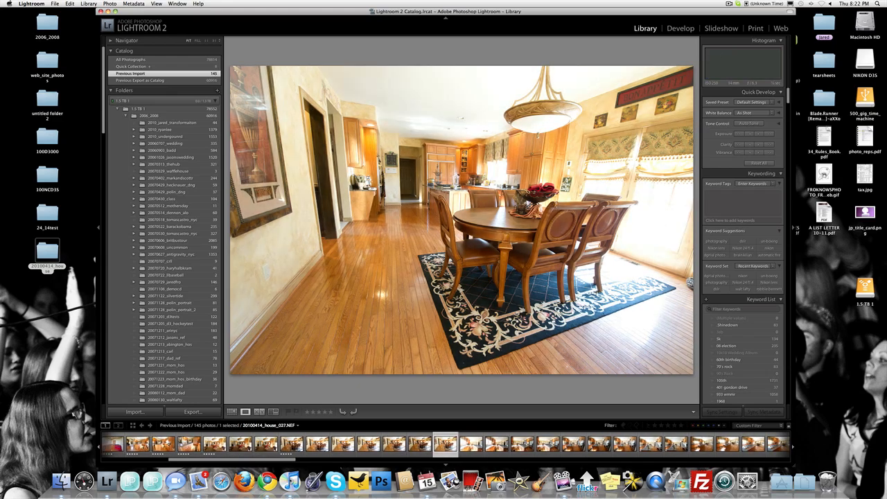
key("Right")
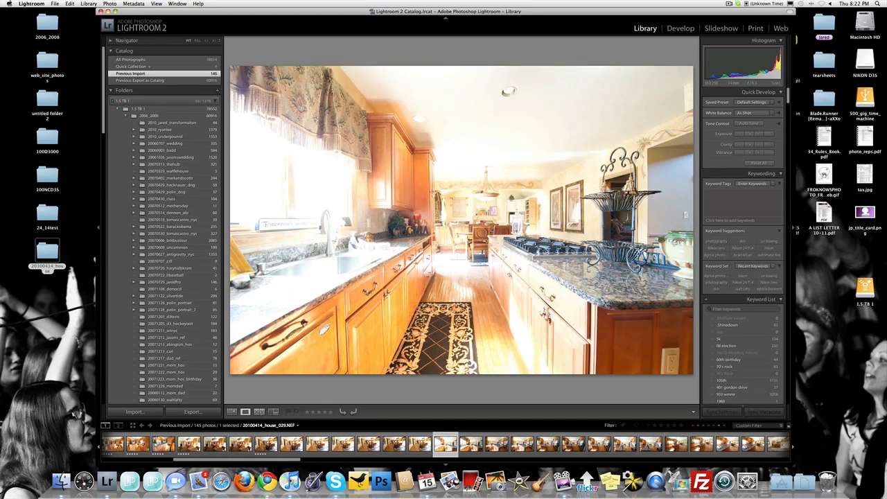
Compare kitchen photo 20100414_house_030.NEF with the following island shot and rate 030 five stars.
key("Right")
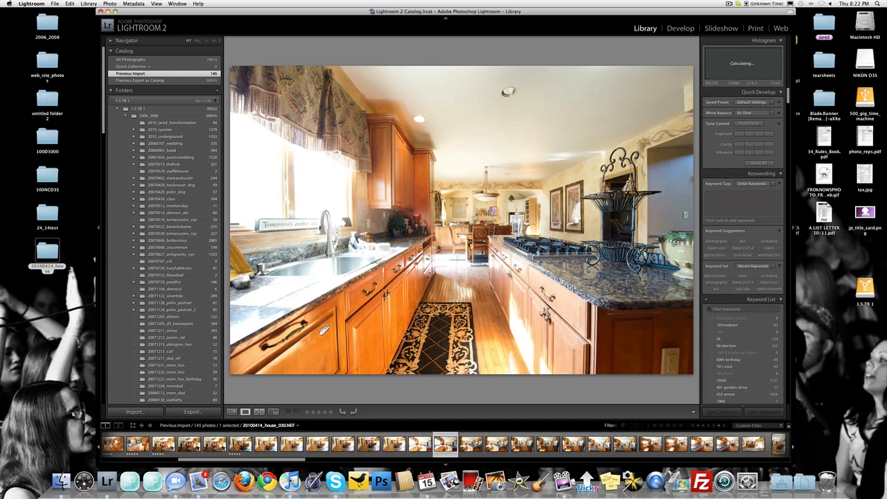
key("Right")
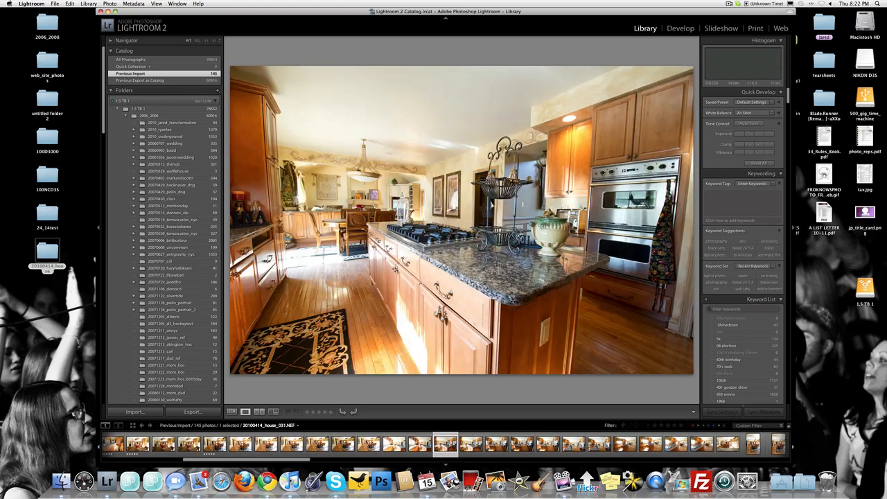
key("Left")
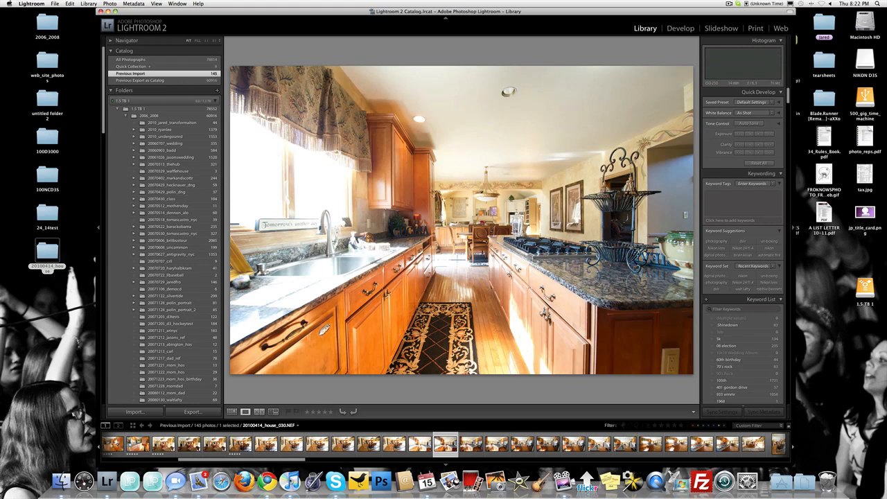
key("5")
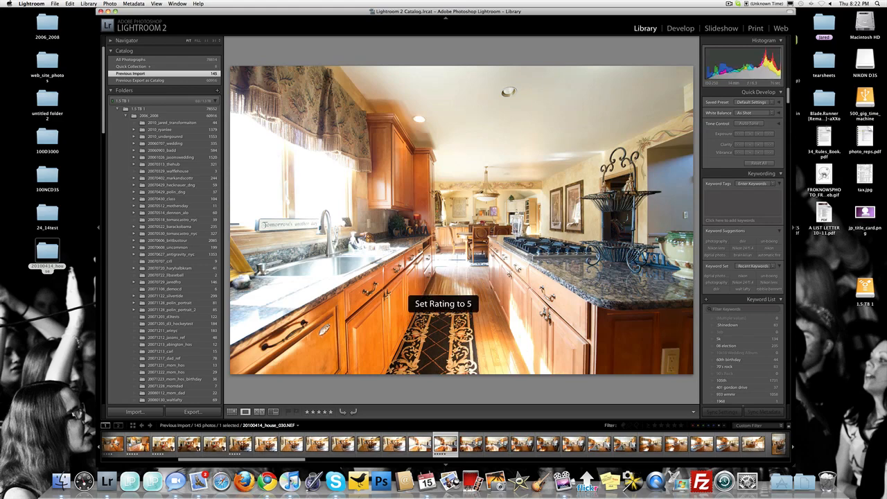
Rate kitchen island photo 20100414_house_031.NEF five stars, checking its detail near the island corner at close zoom.
key("Right")
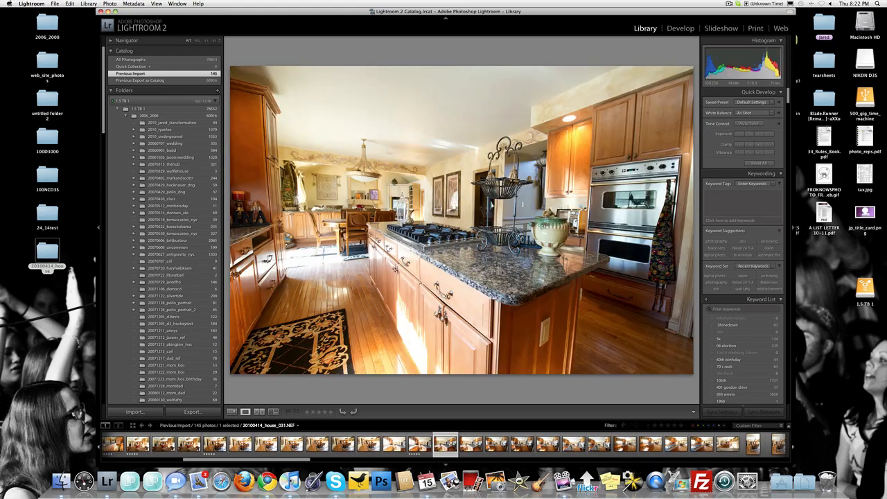
key("Right")
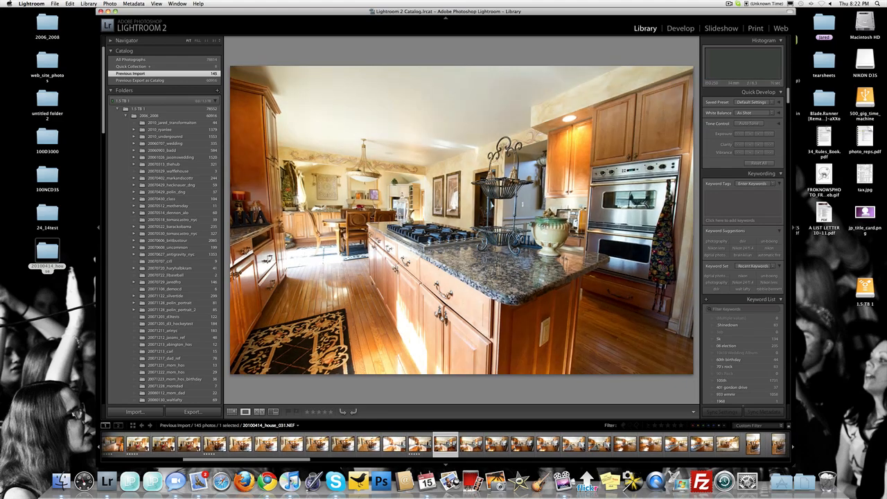
key("5")
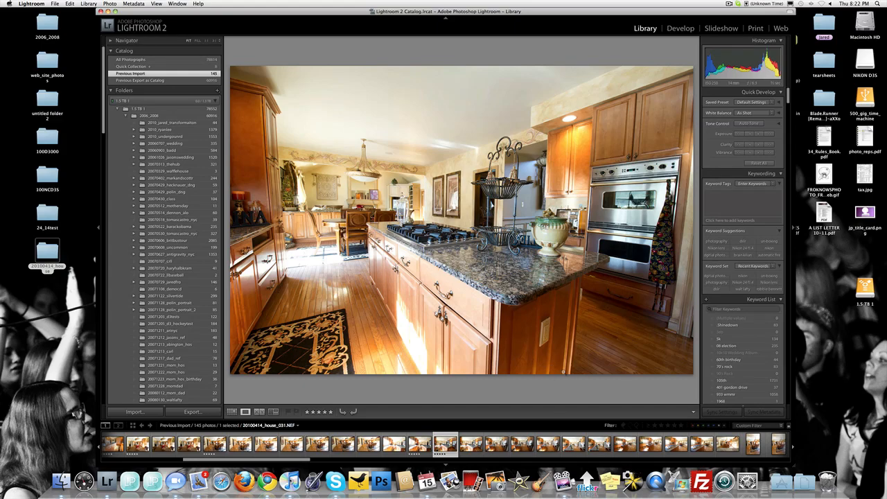
left_click(582, 296)
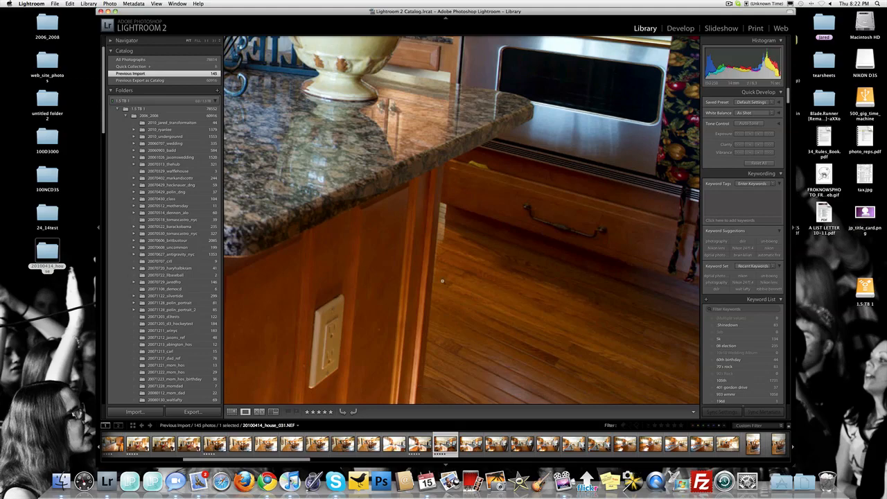
left_click(443, 282)
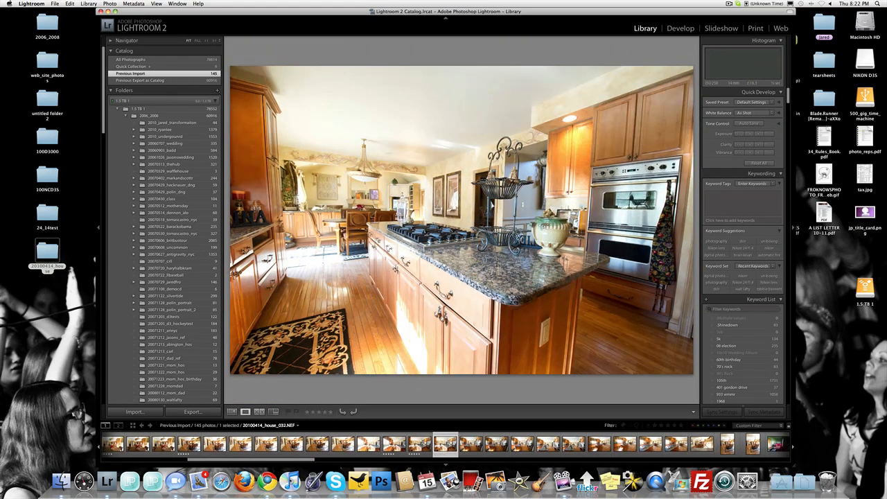
key("5")
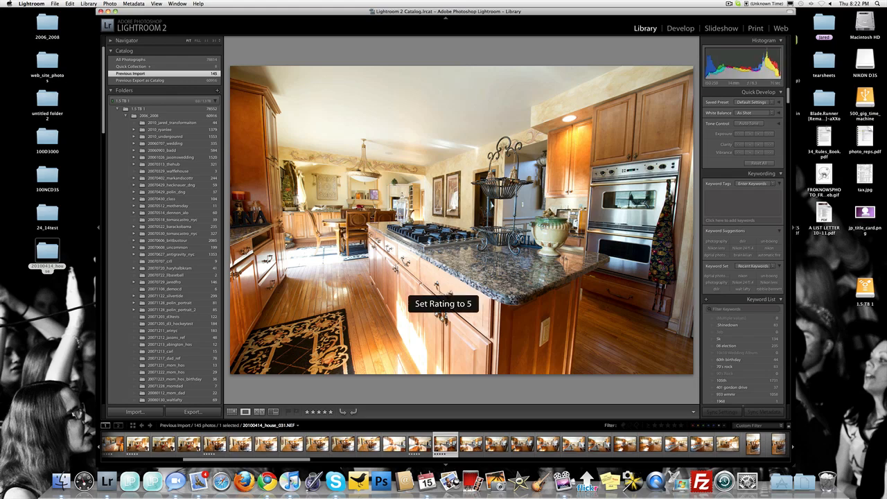
Recheck sink photo 030, continue past 032, and rate kitchen photo 20100414_house_033.NEF five stars.
key("Left")
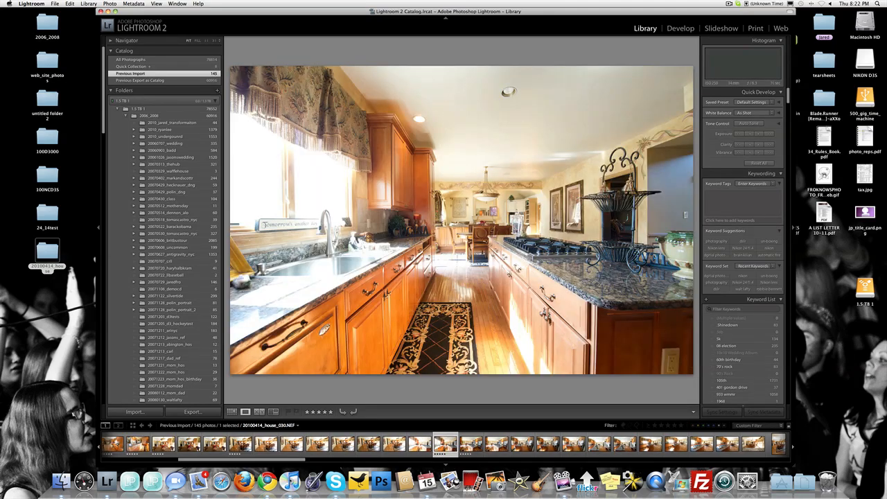
key("Right")
key("Right")
key("Right")
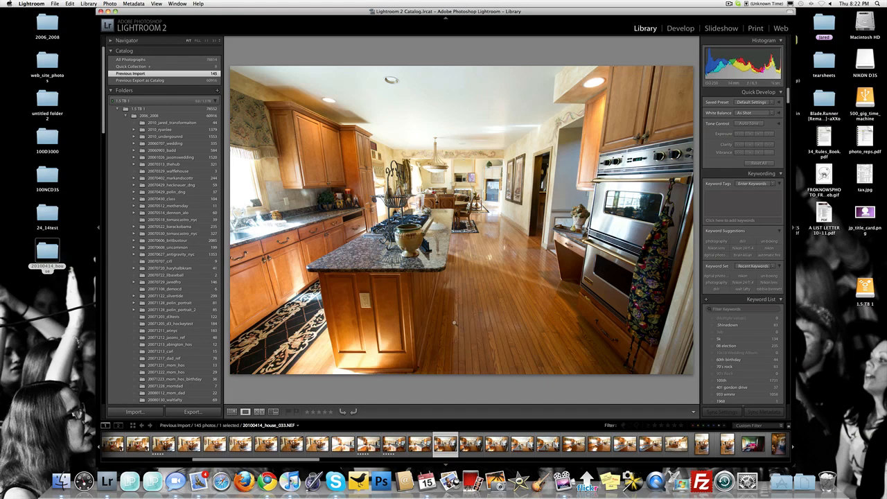
key("5")
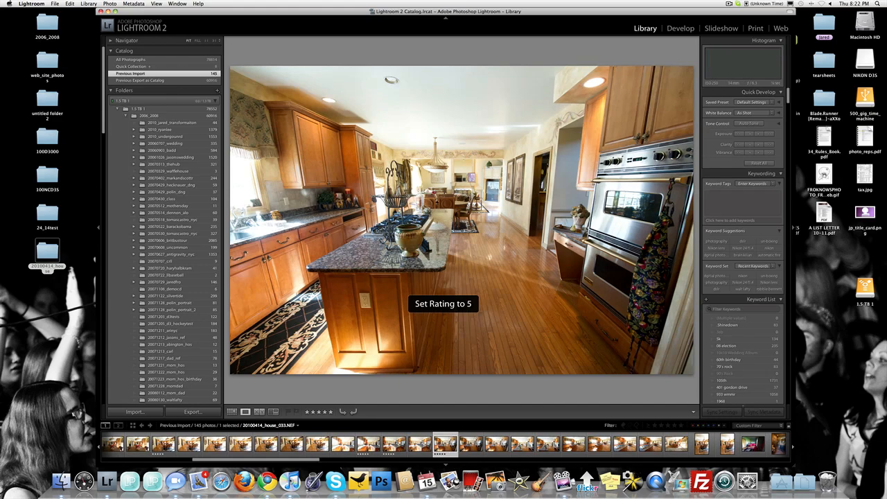
Review kitchen shots 034 to 037, compare 038 with 039, and rate 20100414_house_038.NEF five stars.
key("Right")
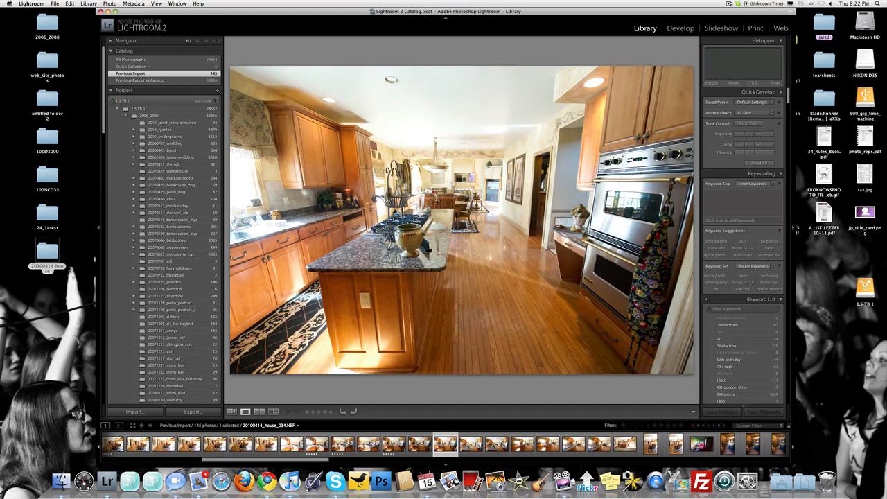
key("Right")
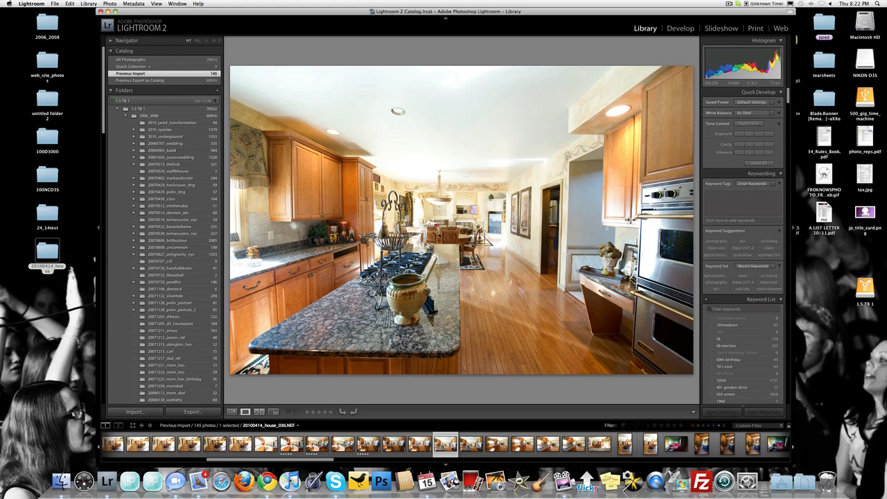
key("Right")
key("Right")
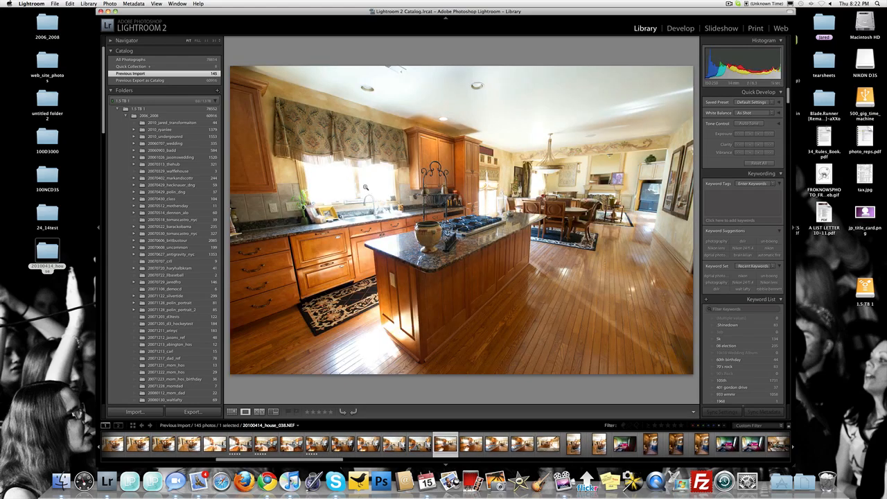
key("Right")
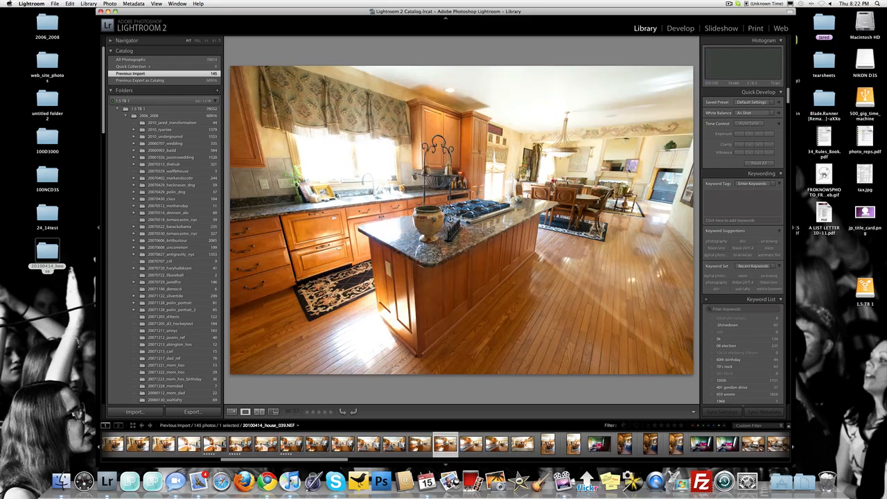
key("Left")
key("5")
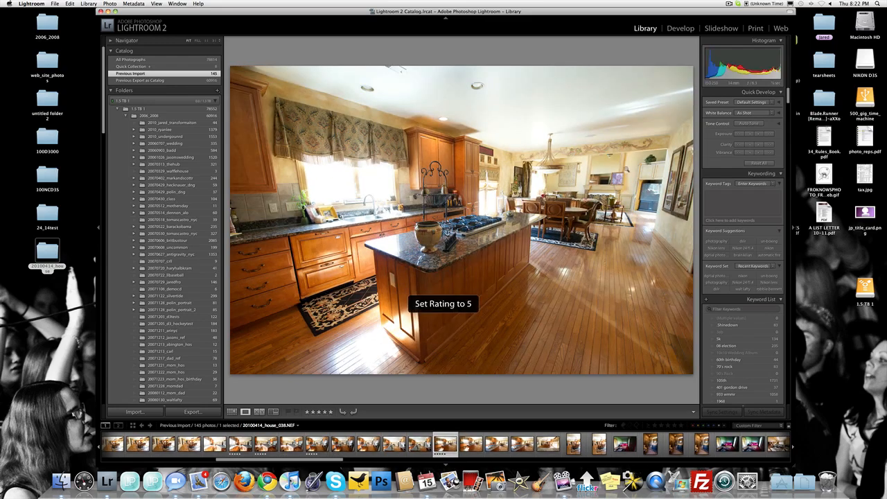
Review kitchen shots 039 to 041, compare granite counter photo 042 with 043, and rate 20100414_house_042.NEF five stars.
key("Right")
key("Right")
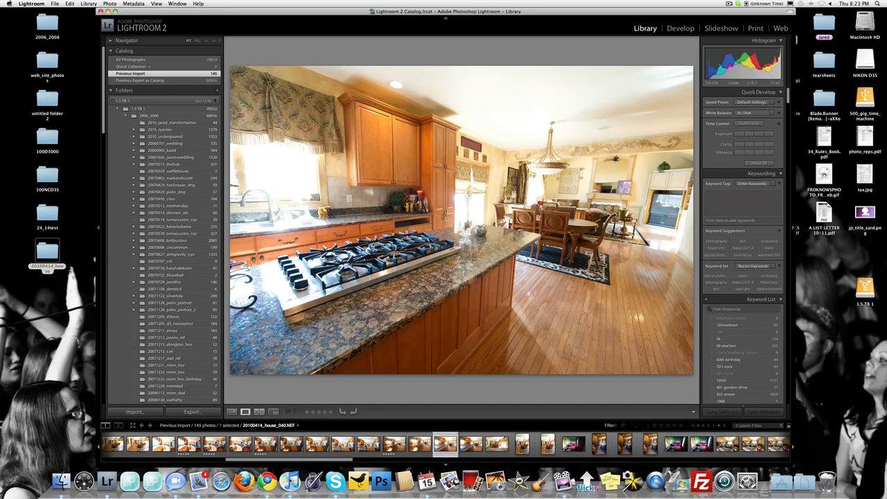
key("Right")
key("Right")
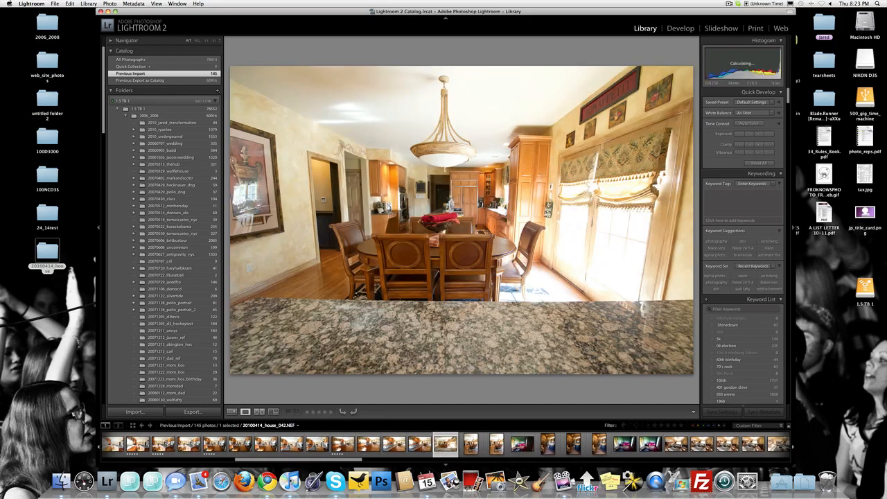
key("Right")
key("Left")
key("5")
Rate vertical dining table photo 20100414_house_043.NEF and pink sofa room photo 20100414_house_045.NEF five stars.
key("Right")
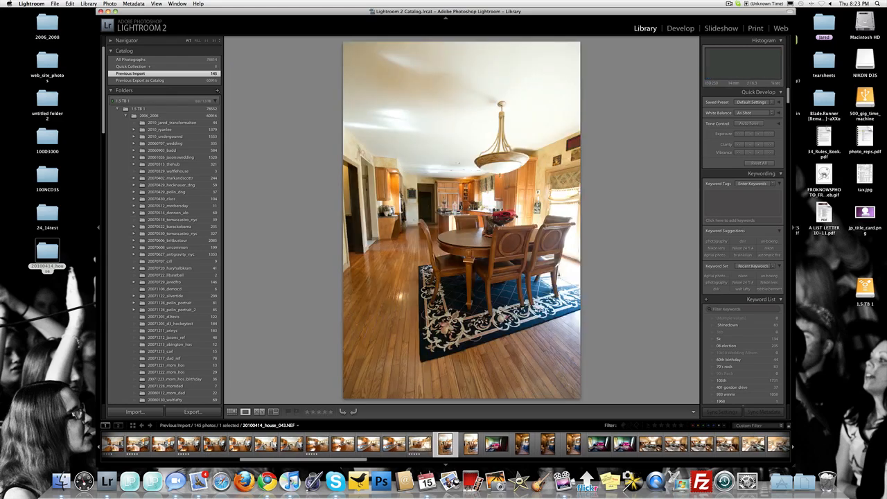
key("5")
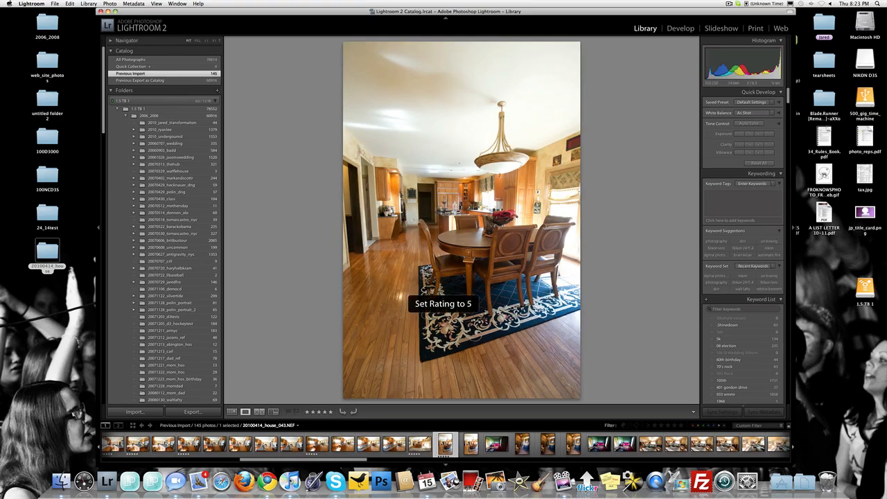
key("Right")
key("Right")
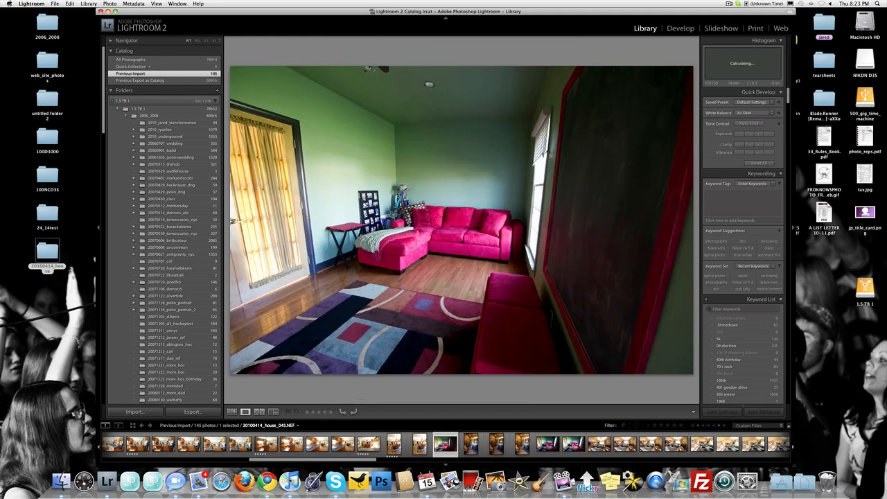
key("5")
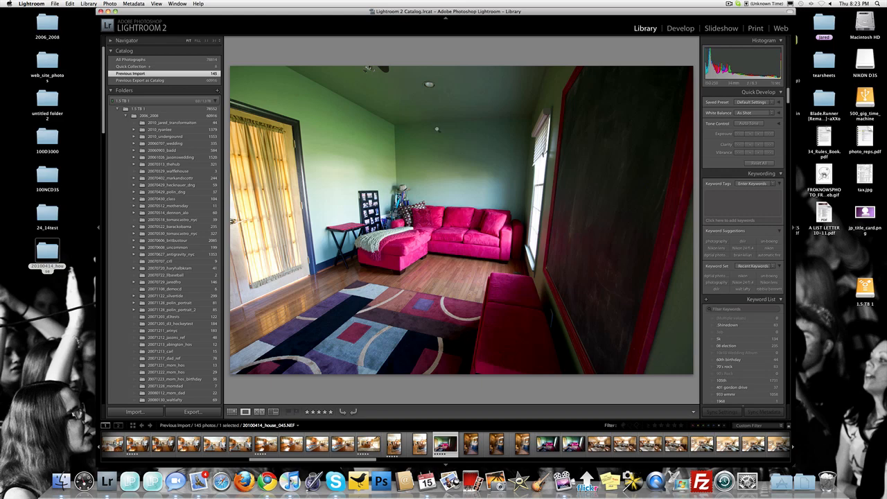
Compare bathroom photos 046, 047 and 048, and rate 20100414_house_048.NEF five stars.
key("Right")
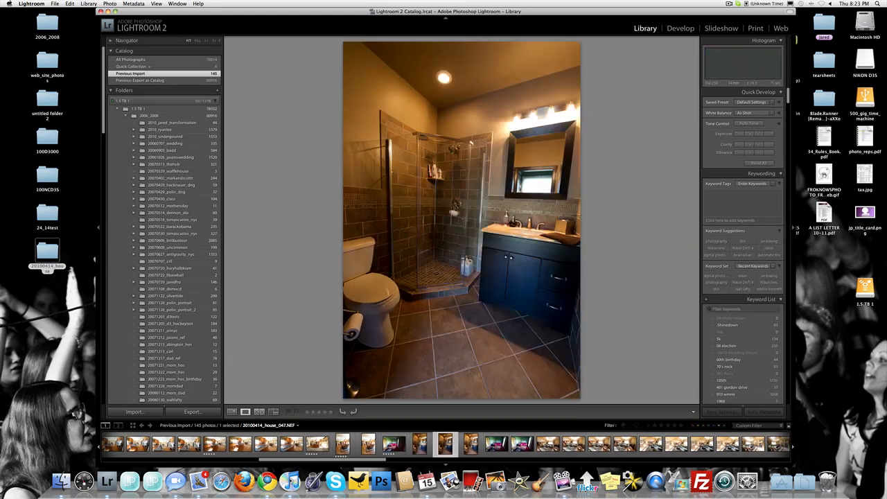
key("Left")
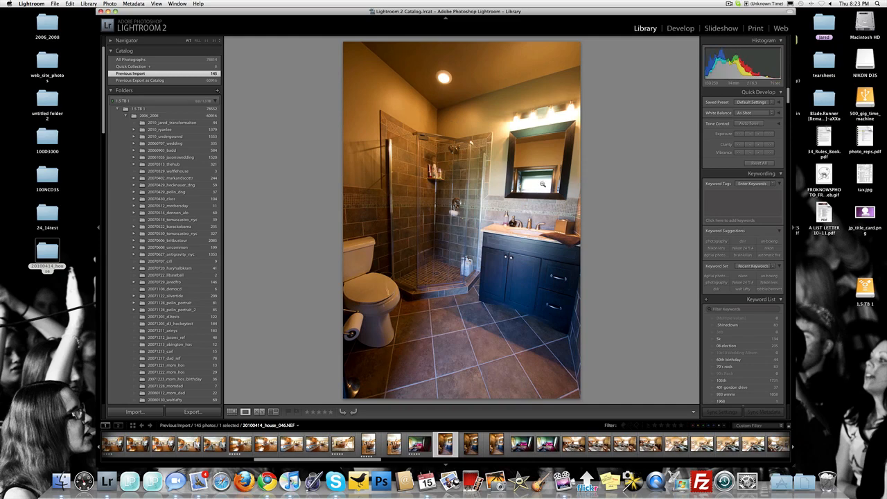
key("Right")
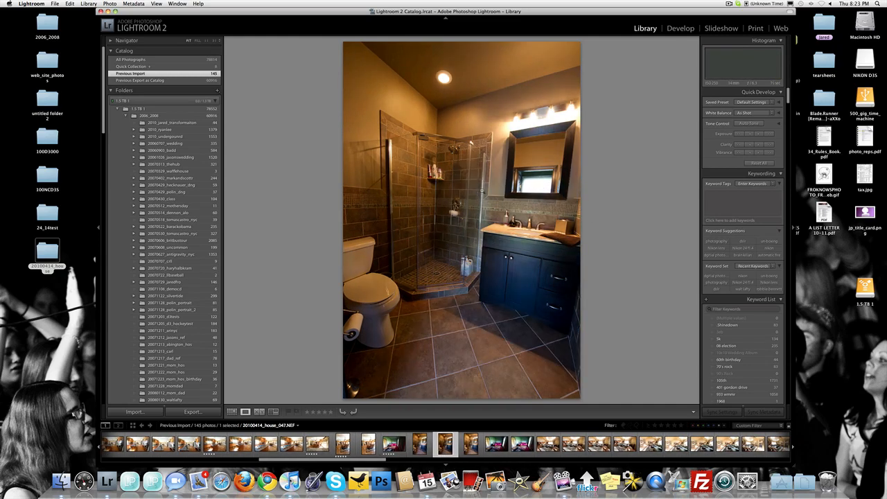
key("Right")
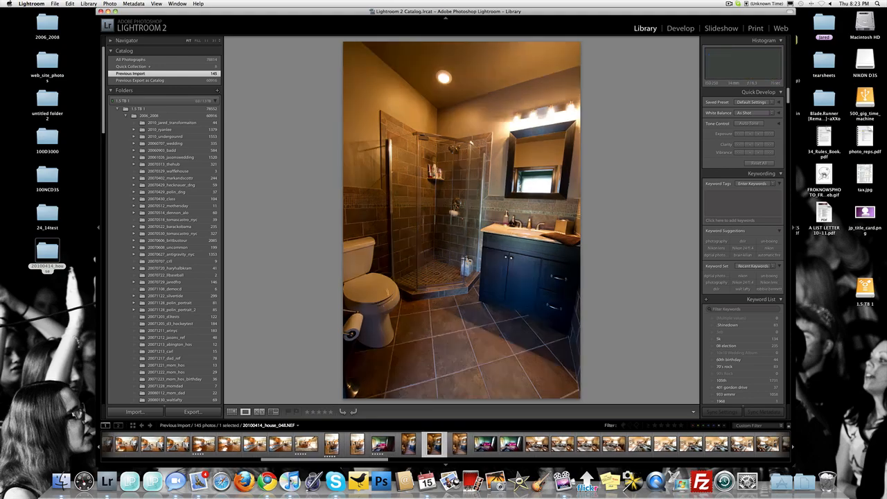
key("Right")
key("5")
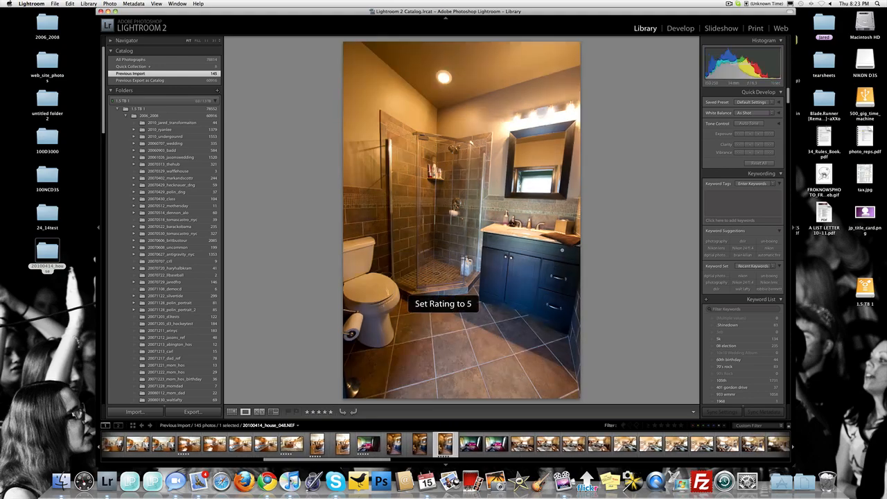
Rate pink sofa room photo 20100414_house_049.NEF five stars and continue to shot 050.
key("Right")
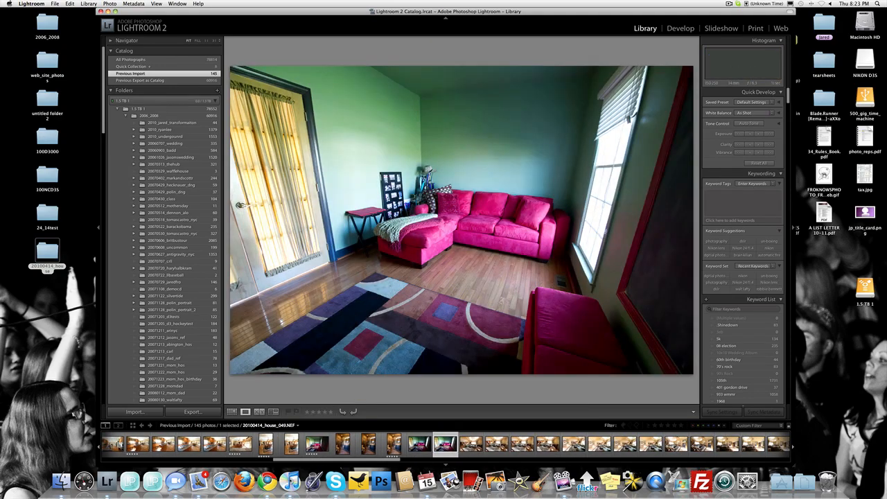
key("5")
key("Right")
key("Right")
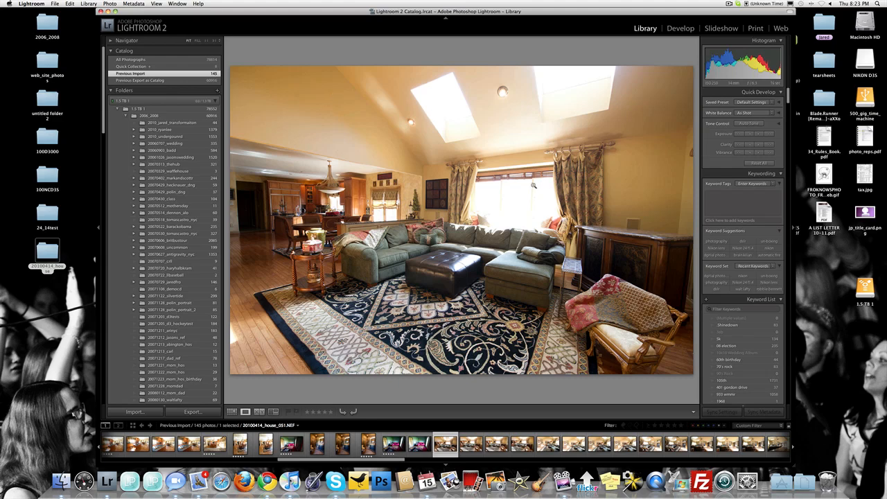
Compare living room photo 051 with its neighbouring shots and rate 20100414_house_052.NEF five stars.
key("Right")
key("Left")
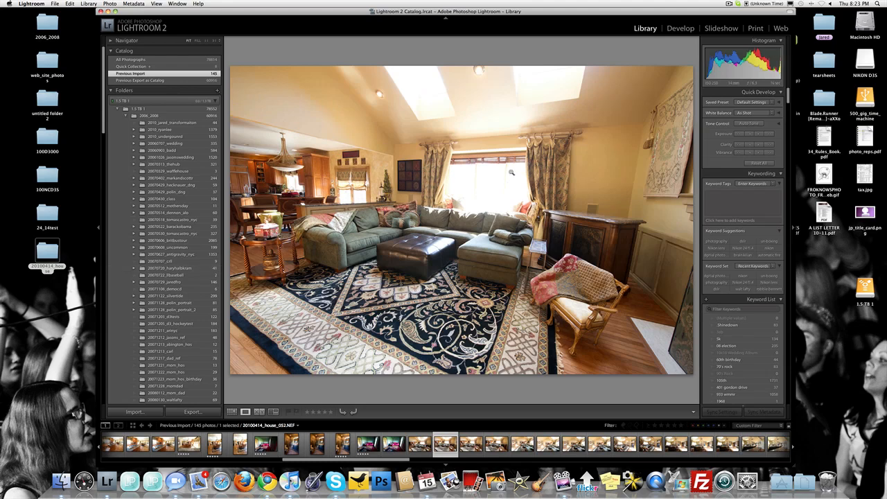
key("1")
Review the living room shots from 053 to 056 and rate 20100414_house_057.NEF five stars.
key("Right")
key("Right")
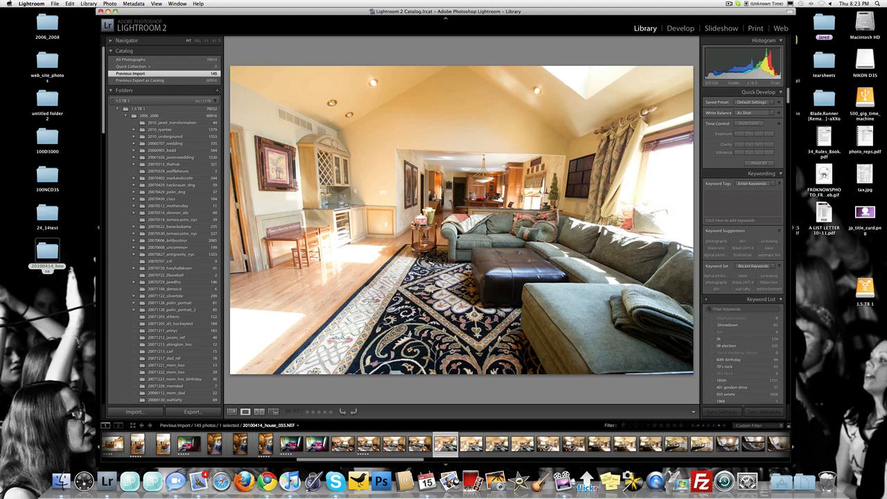
key("Right")
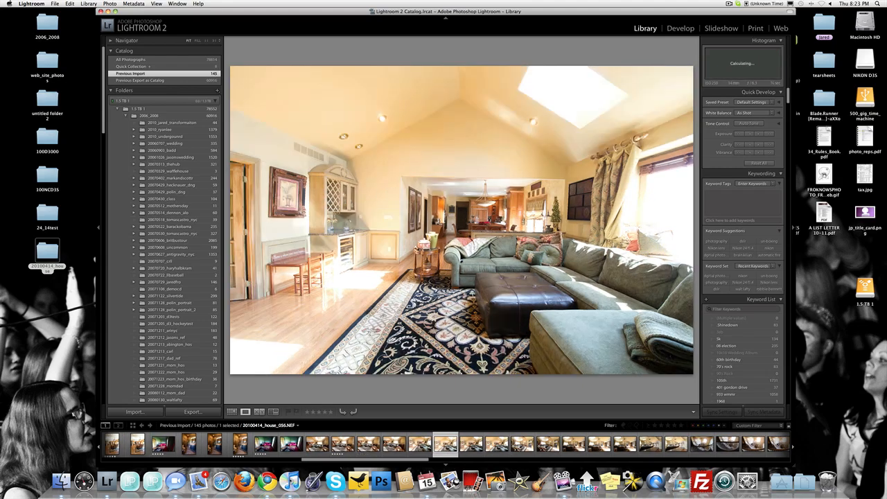
key("Right")
key("5")
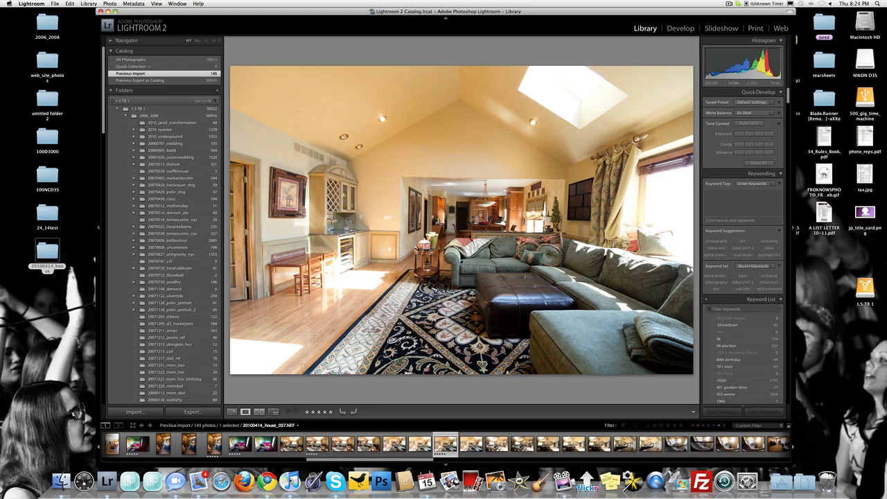
Review the living room shots after 057 and rate 20100414_house_060.NEF and 20100414_house_061.NEF five stars.
key("Right")
key("Right")
key("Right")
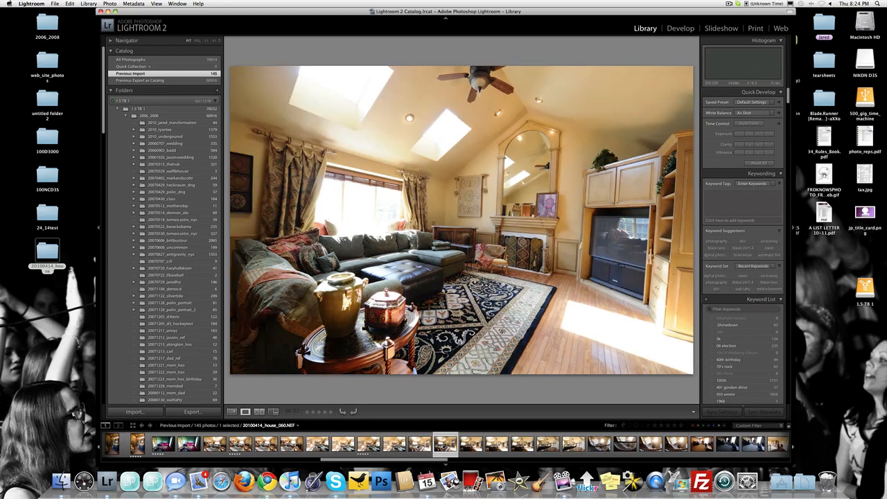
key("5")
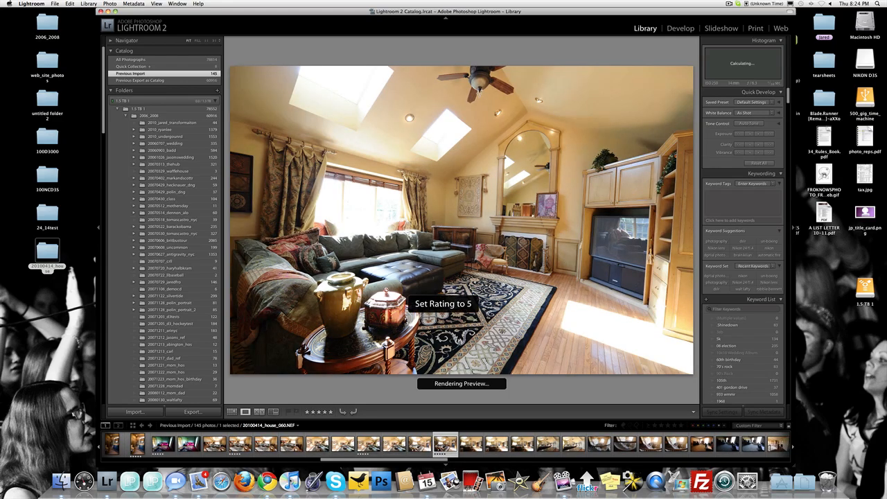
key("Right")
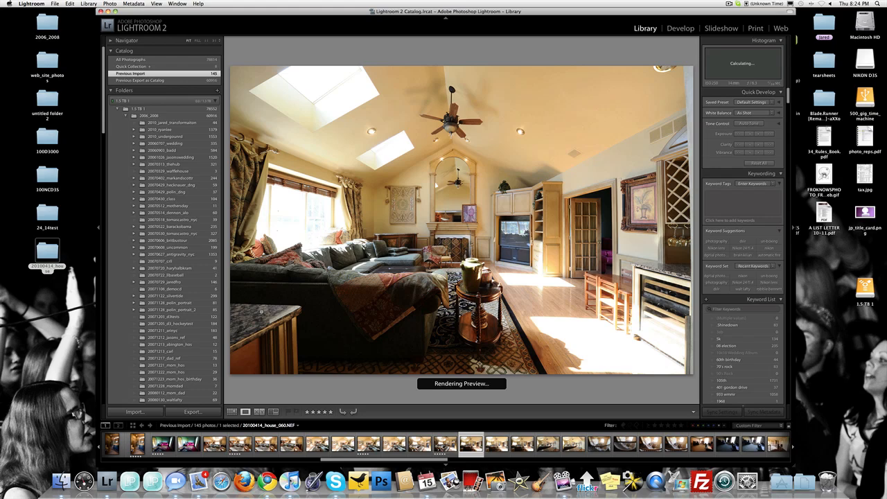
key("5")
Review the living room shots following 061 and rate 20100414_house_065.NEF, with the granite counter in front, five stars.
key("Right")
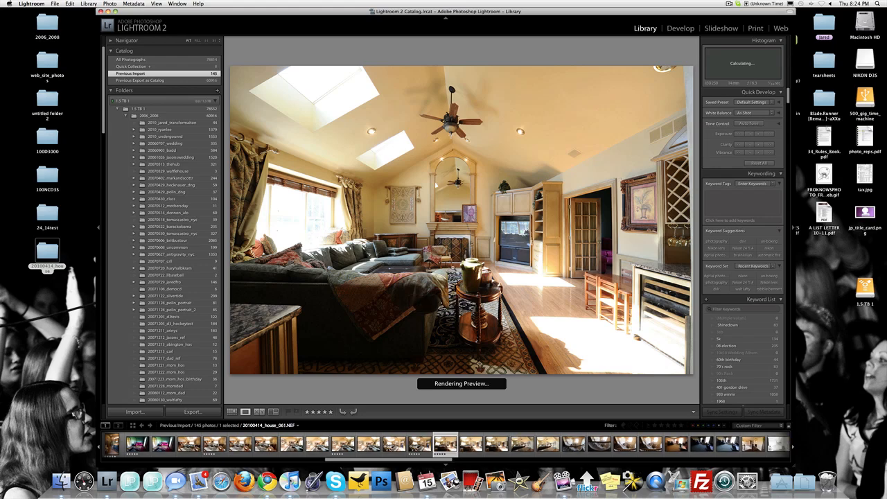
key("Right")
key("Right")
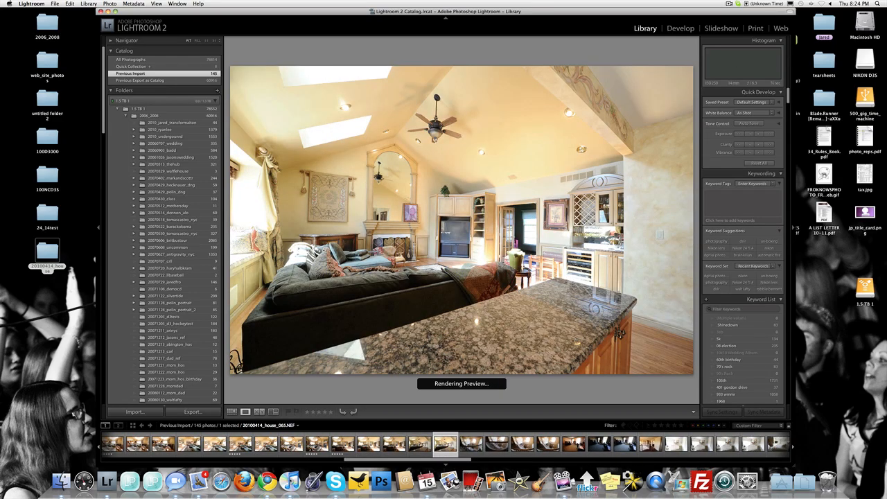
key("Right")
key("5")
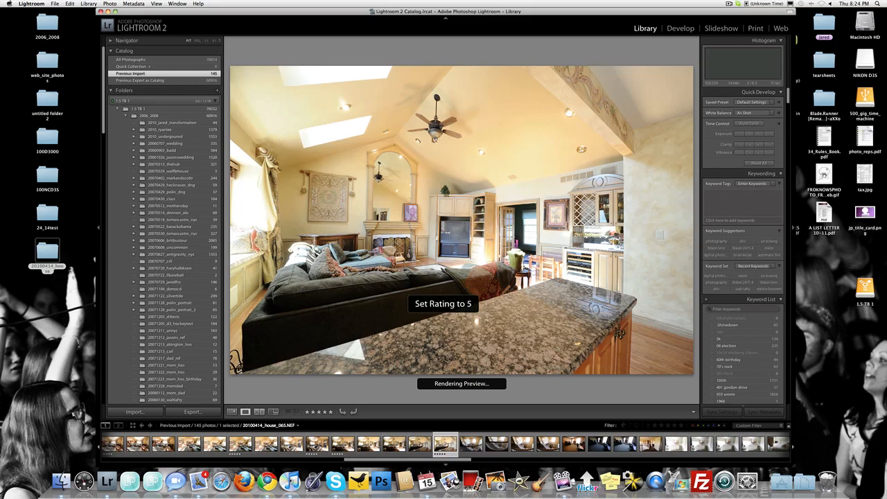
Compare the foyer staircase photos 066 to 069, inspecting the doorway area of shot 068 at close range.
key("Right")
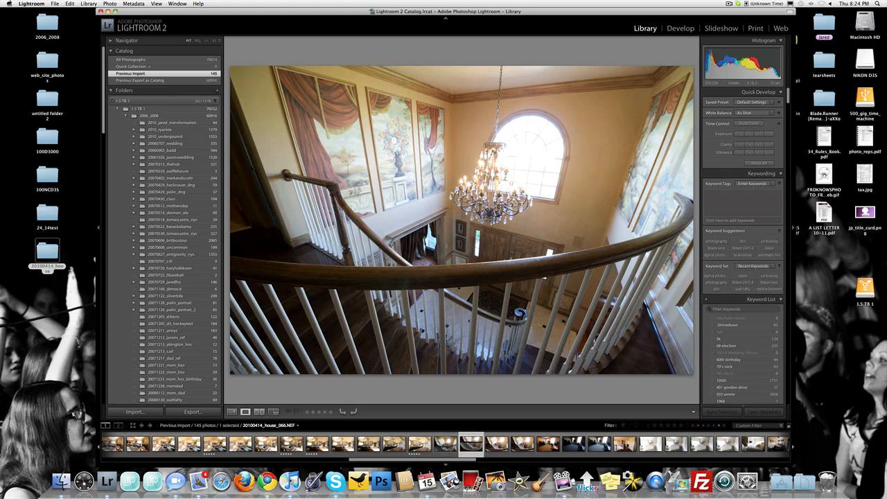
key("Right")
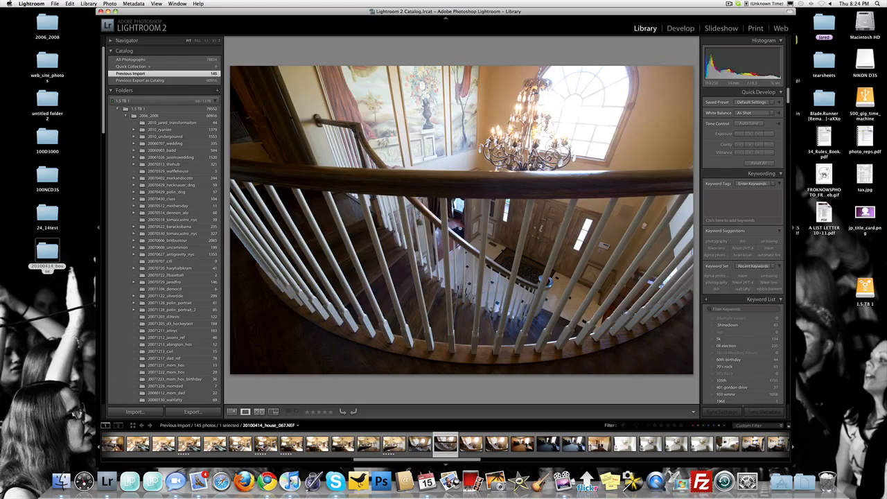
key("Right")
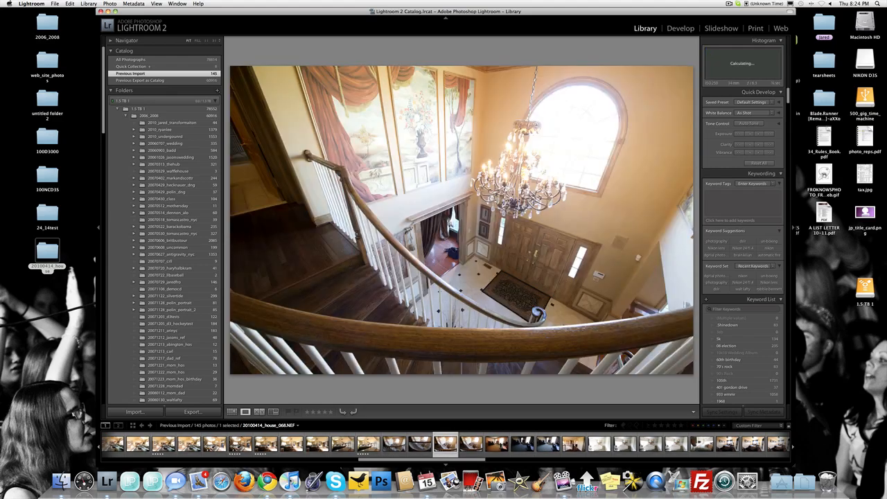
left_click(449, 248)
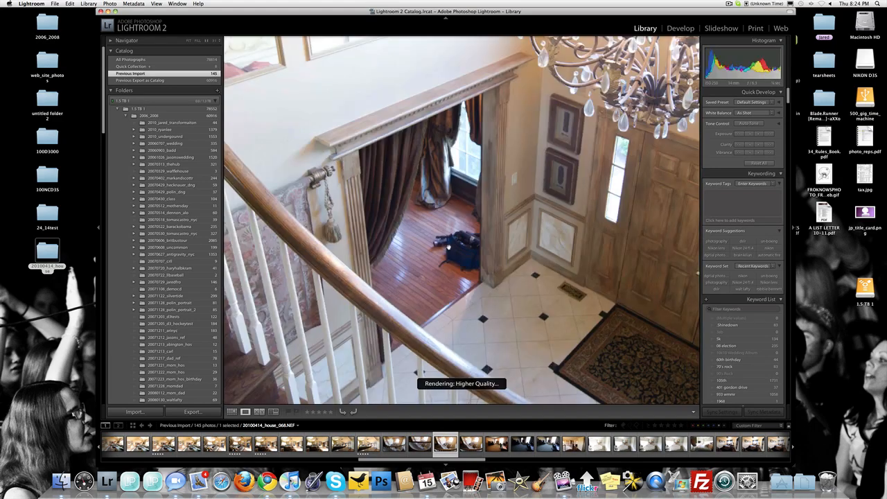
key("Right")
Compare the exposures of the office room, then rate office photo 20100414_house_072.NEF and hallway photo 20100414_house_073.NEF five stars.
key("Right")
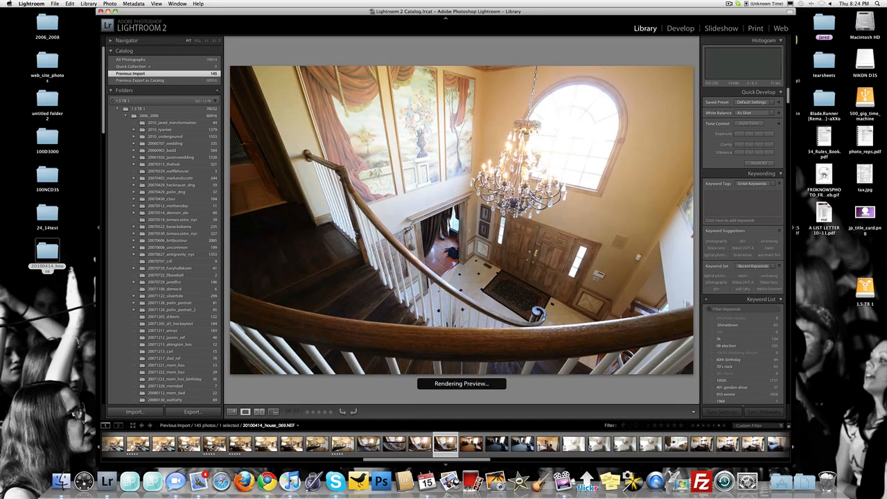
key("Right")
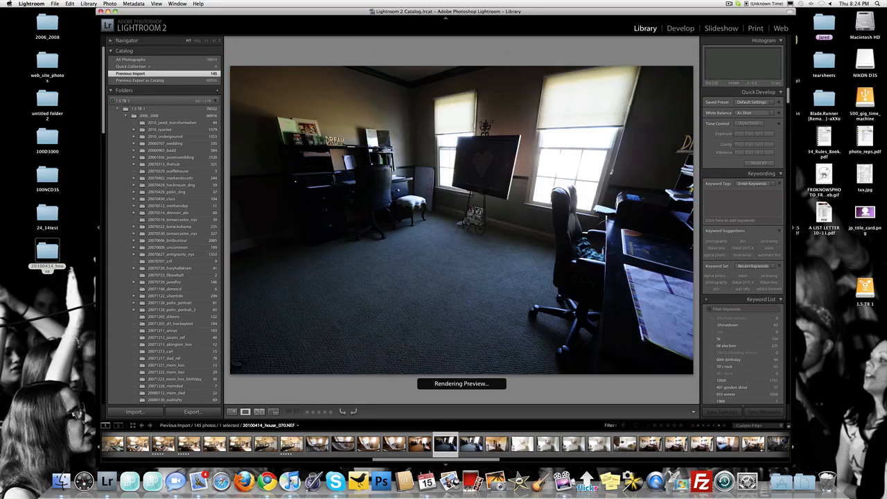
key("Right")
key("Right")
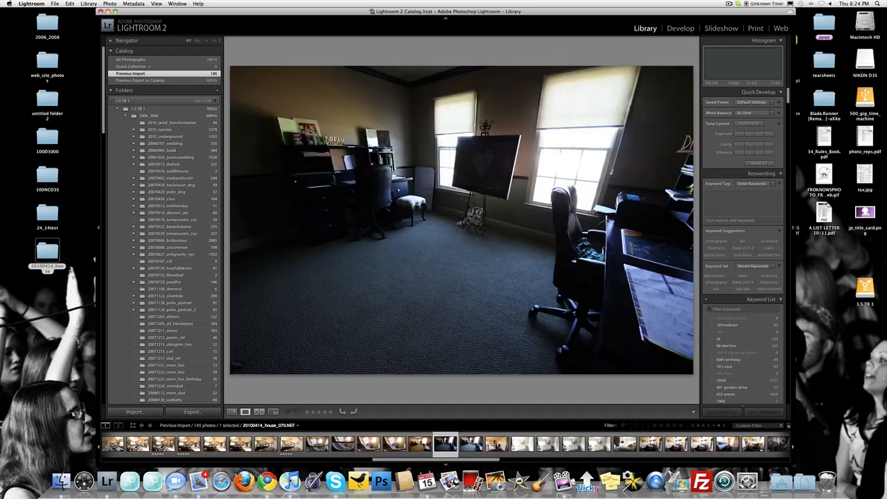
key("Right")
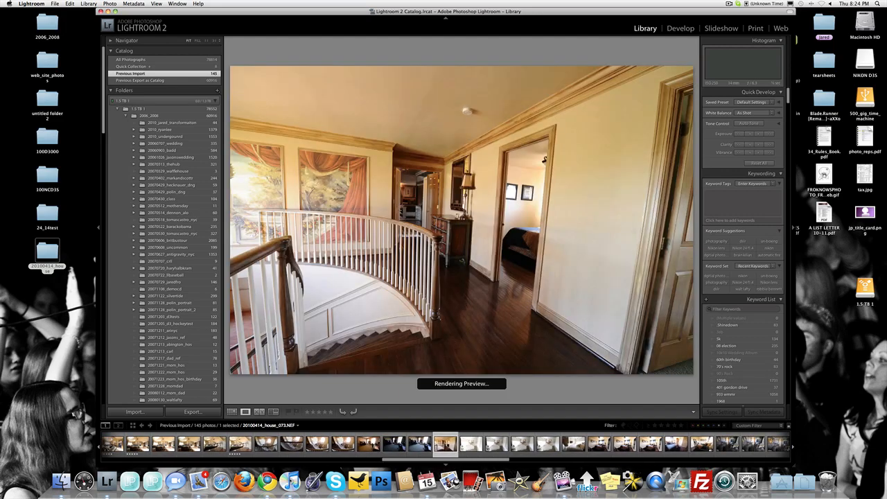
key("Left")
key("5")
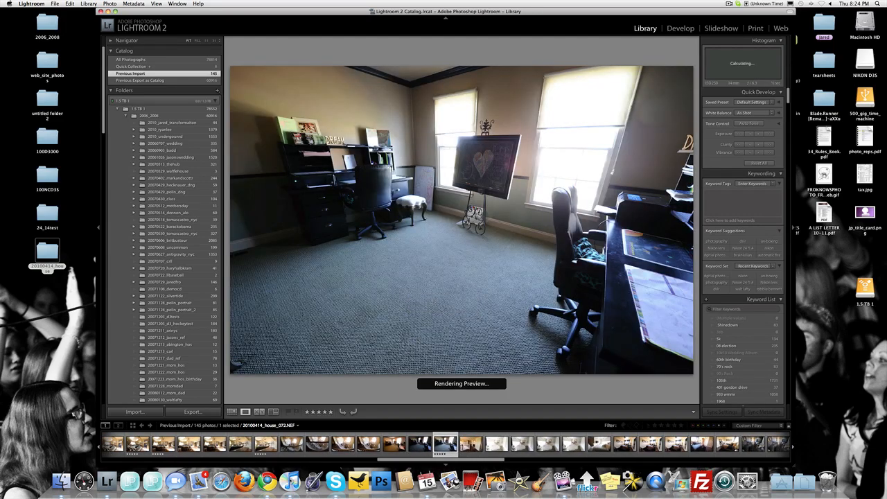
key("Right")
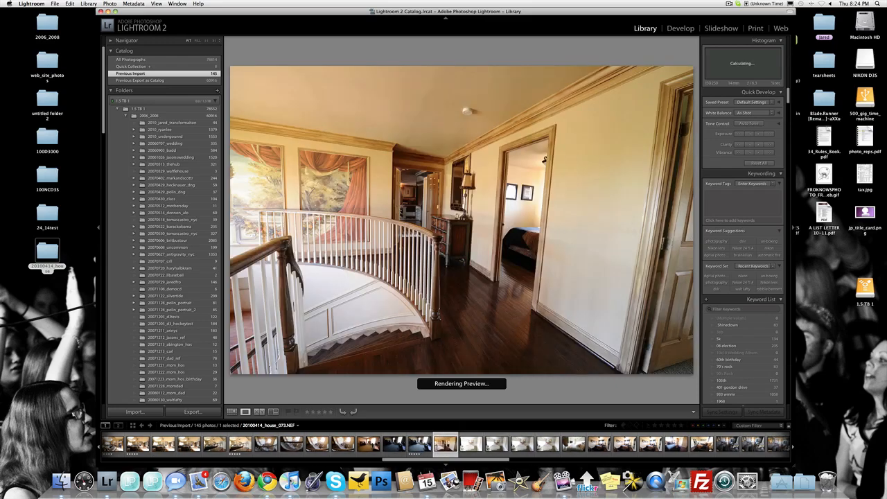
key("5")
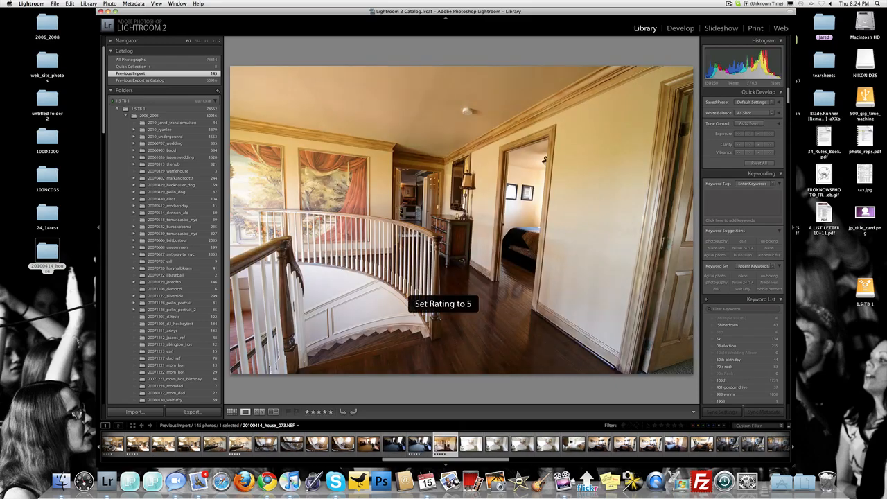
Compare the white bedroom shots 075 and 076 and rate 20100414_house_076.NEF five stars.
key("Right")
key("Right")
key("Right")
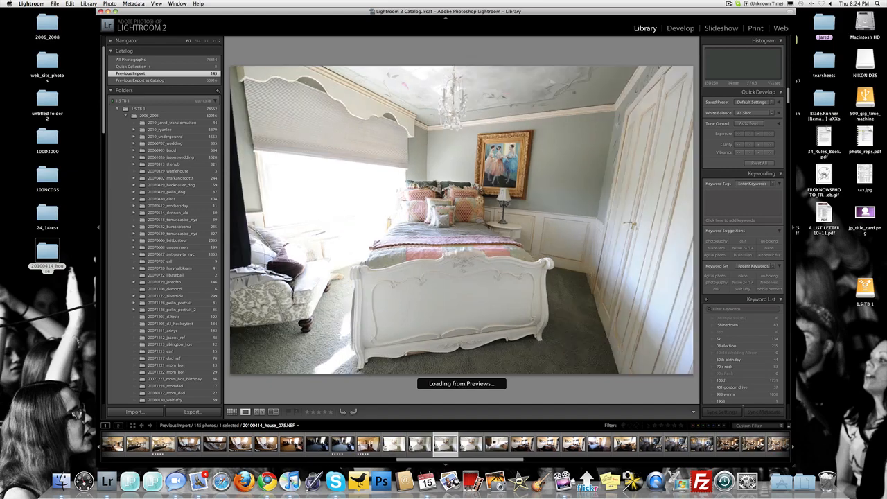
key("Right")
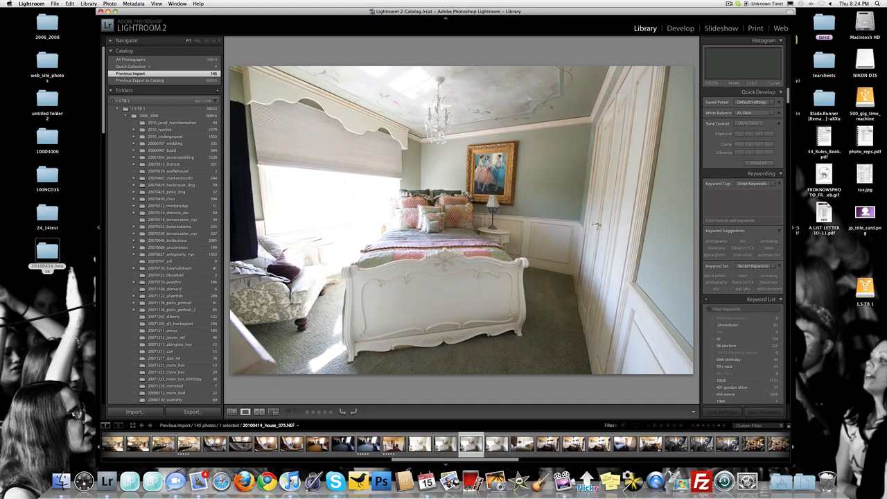
key("Left")
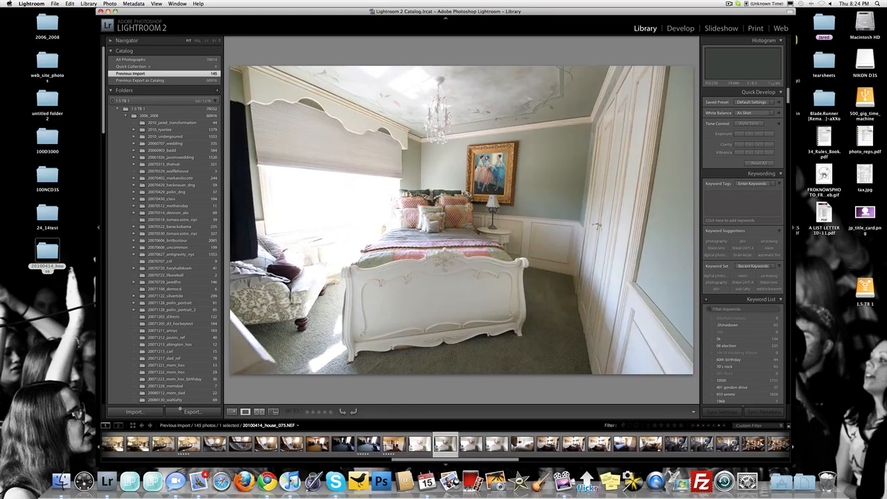
key("Right")
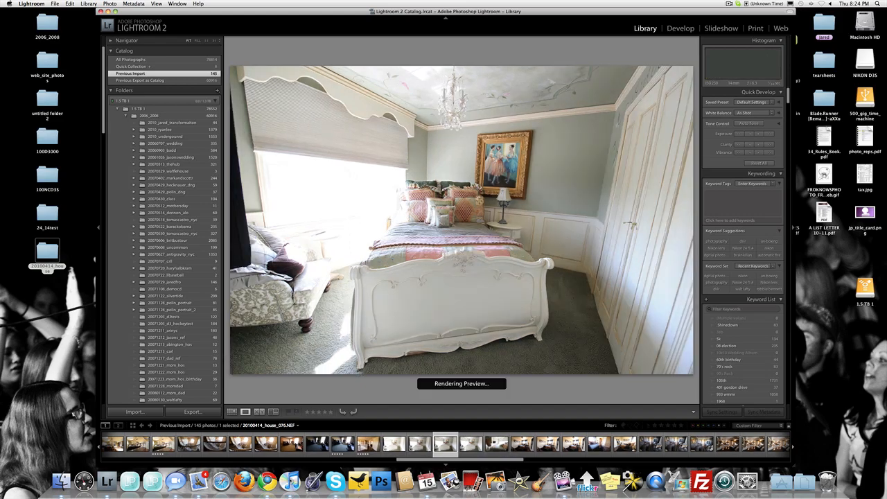
key("Right")
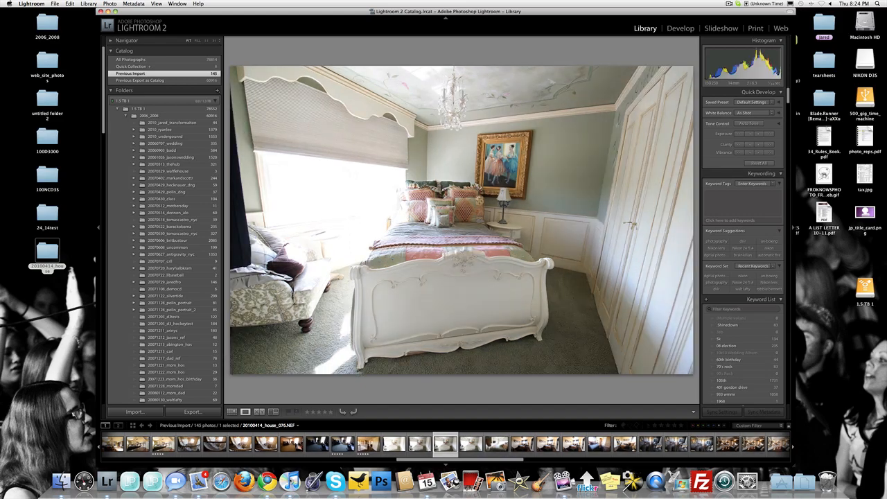
key("5")
Compare the blue-curtain bedroom shots through 082 and rate 20100414_house_079.NEF five stars.
key("Right")
key("Right")
key("Right")
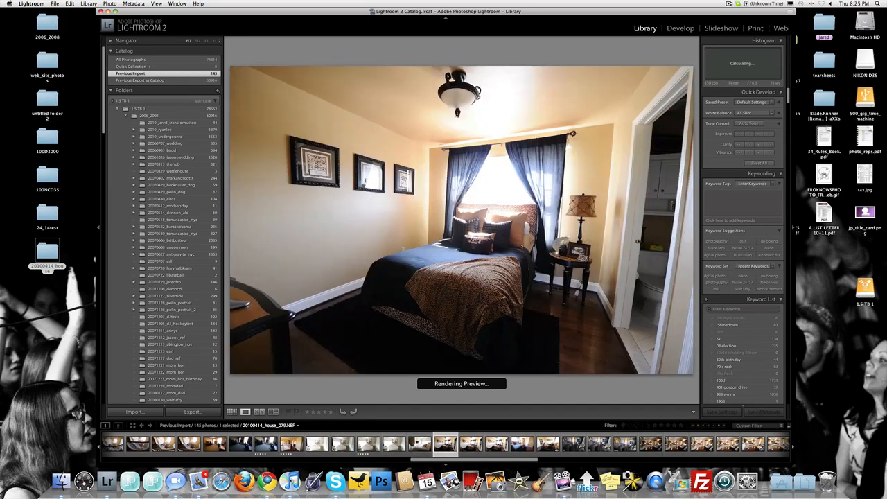
key("Right")
key("Right")
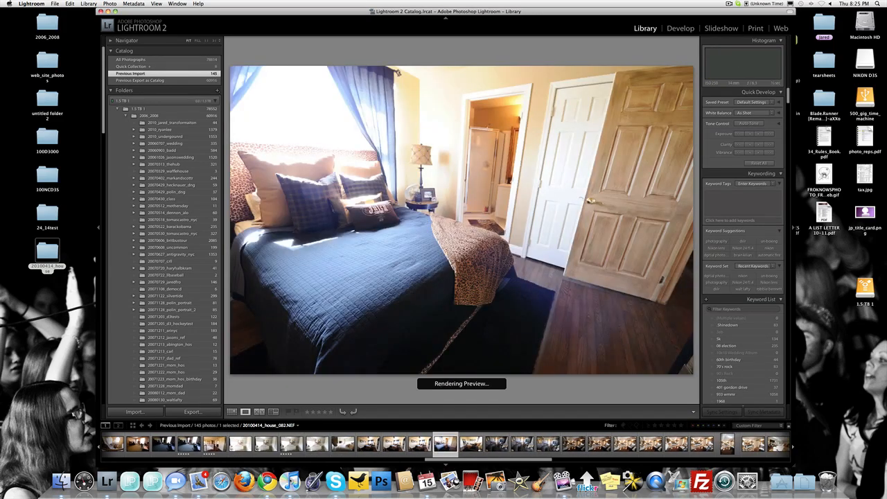
key("Left")
key("Left")
key("Left")
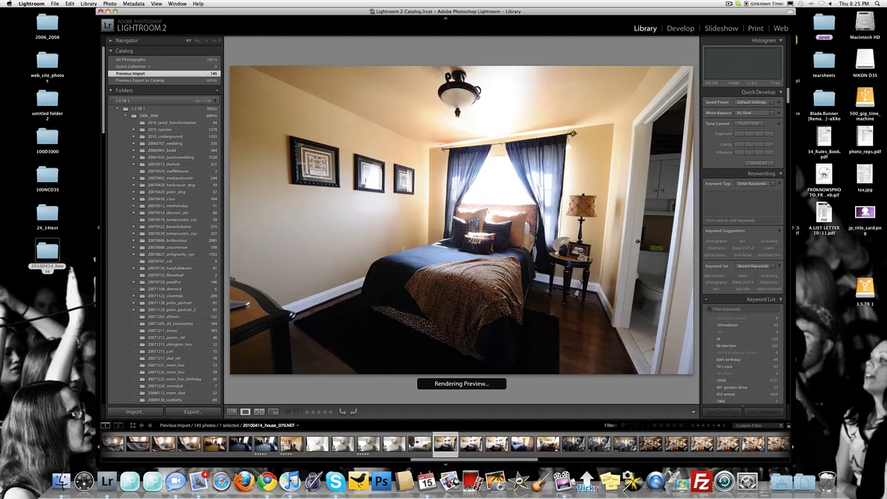
key("5")
Review the remaining shots of the same bedroom and rate 20100414_house_083.NEF five stars.
key("Right")
key("Right")
key("Right")
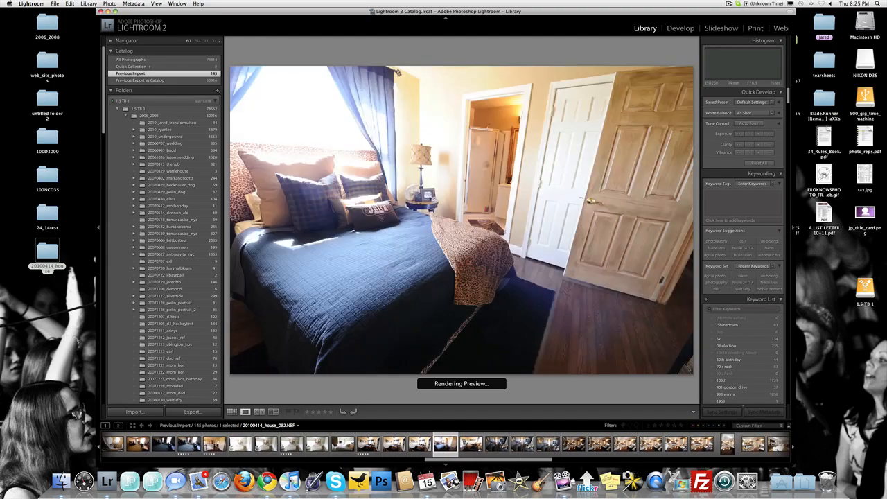
key("Right")
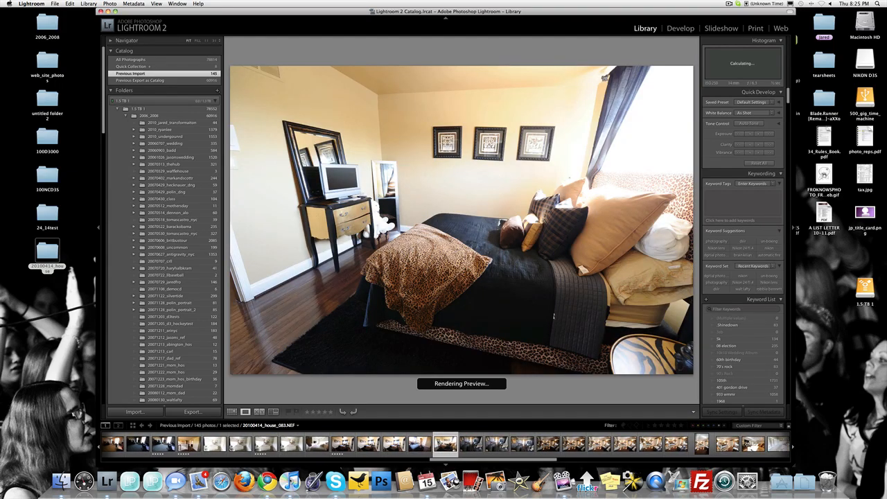
key("5")
Inspect the tabletop detail in grey sofa room photo 20100414_house_084.NEF, rate the photo five stars and continue to shot 085.
key("Right")
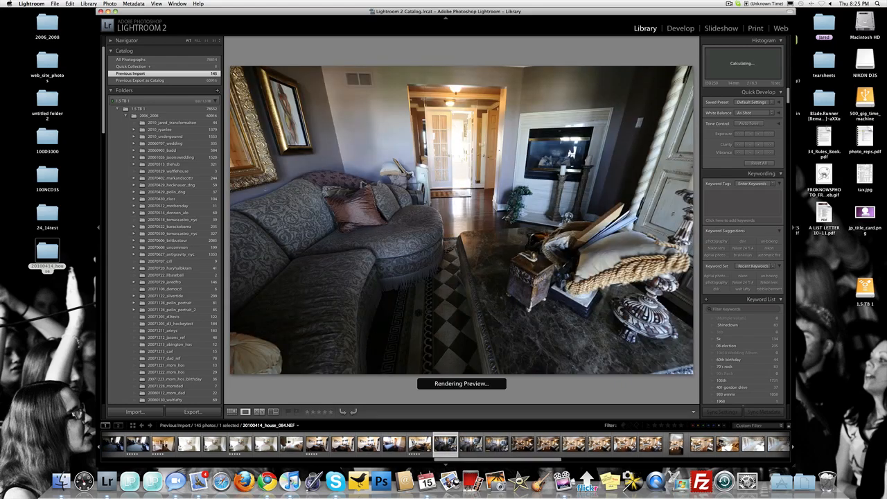
left_click(610, 232)
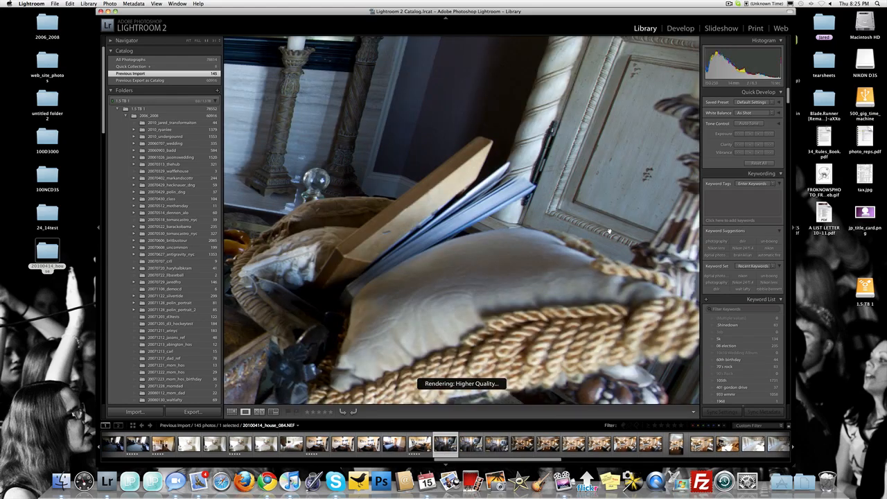
left_click(425, 233)
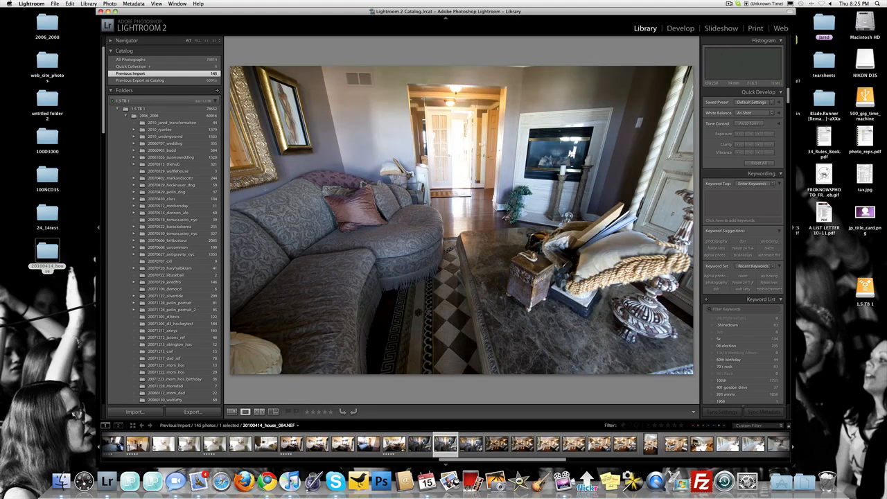
key("5")
key("Right")
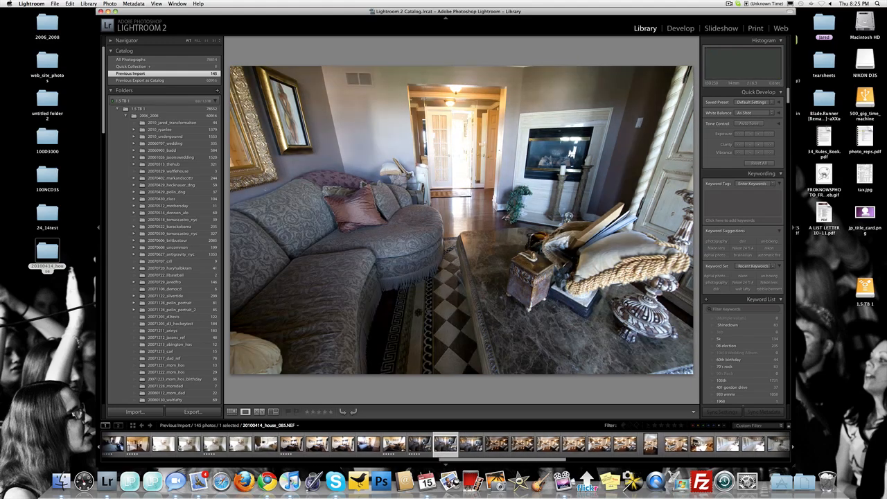